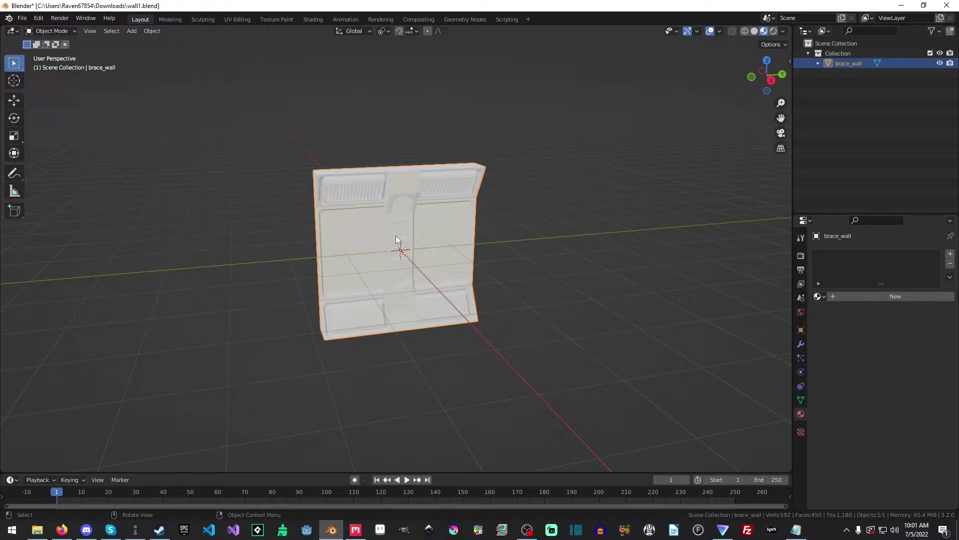
Apply the existing mat_concrete material to the brace_wall object and show it in Material Preview shading.
scroll(396, 240, "up", 3)
scroll(417, 223, "down", 1)
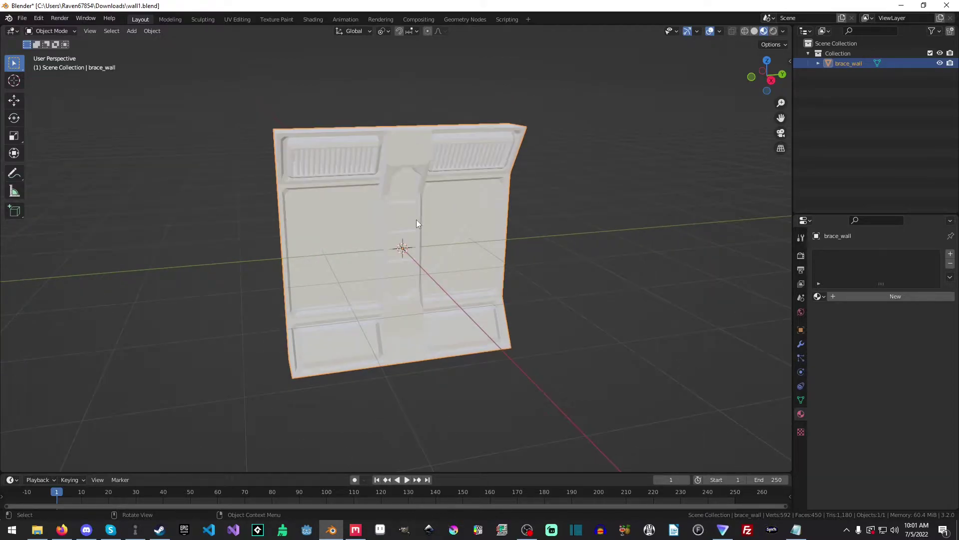
middle_click_drag(417, 219, 459, 208)
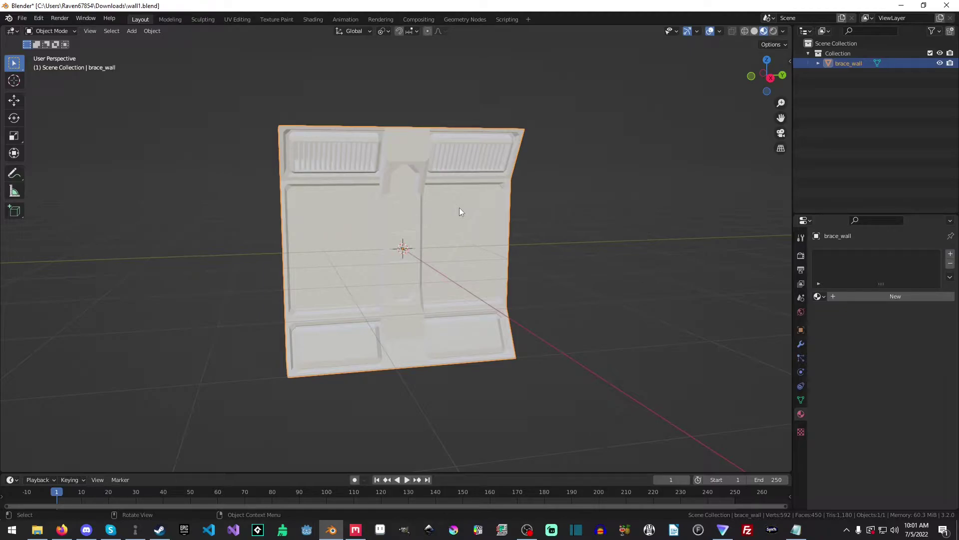
left_click(817, 297)
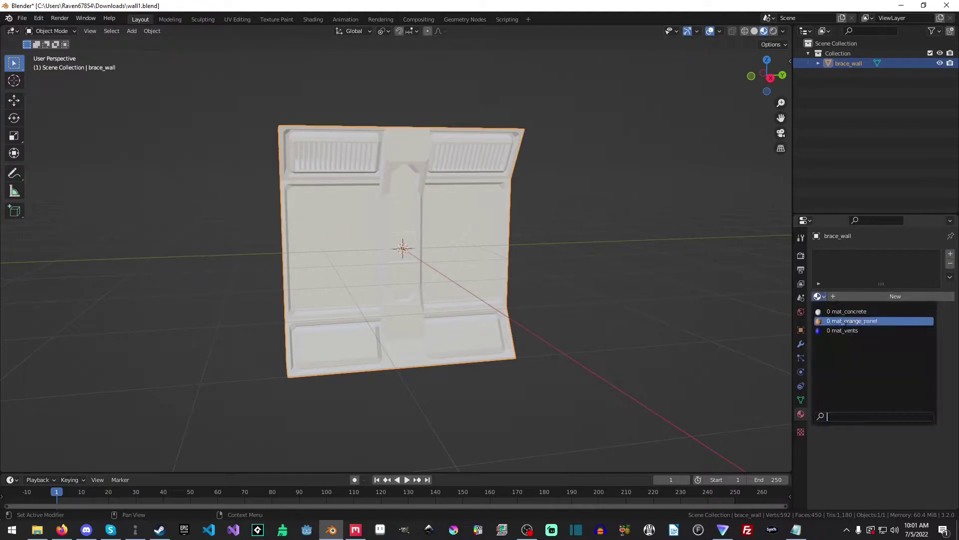
left_click(843, 310)
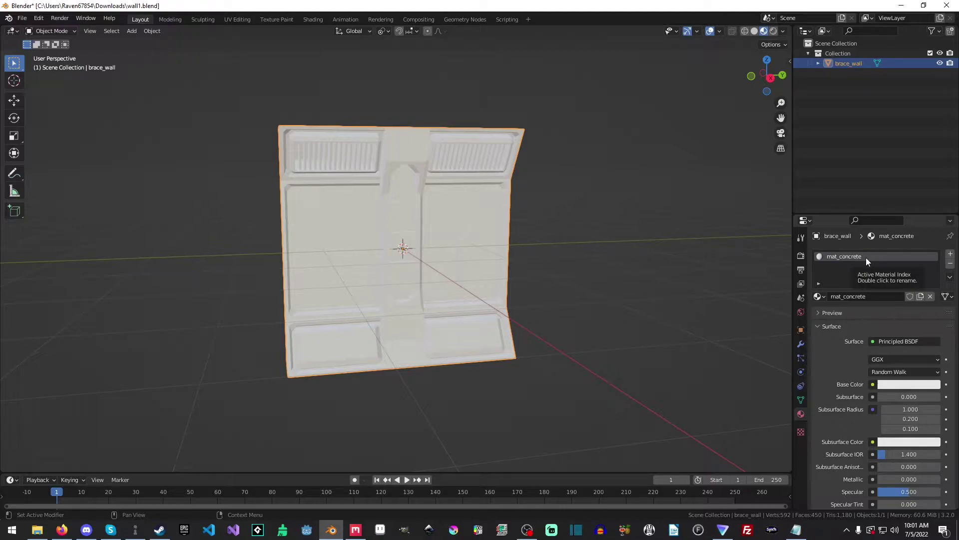
key("z")
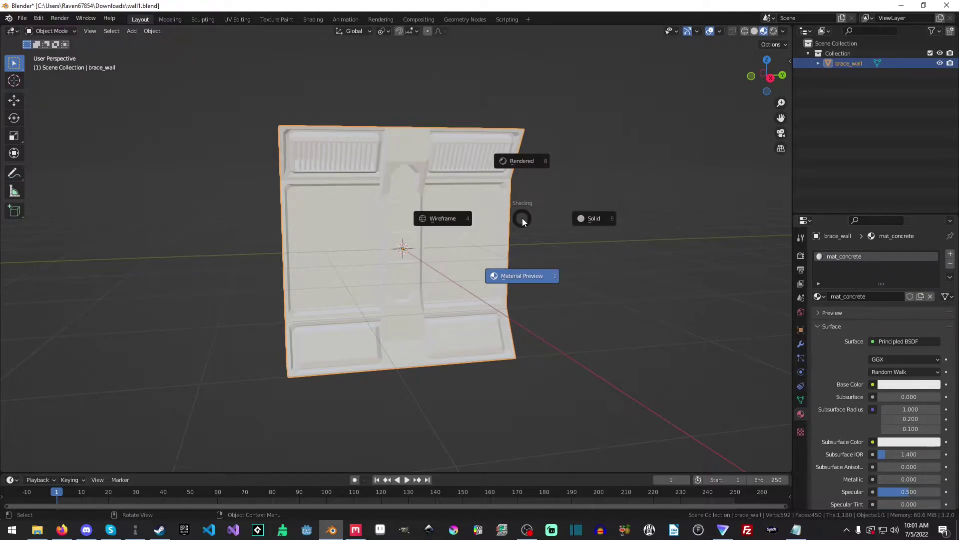
left_click(518, 279)
In Edit Mode with X-ray on, box-select the faces of the wall's lower-left raised panel from the right orthographic view.
key("KP_3")
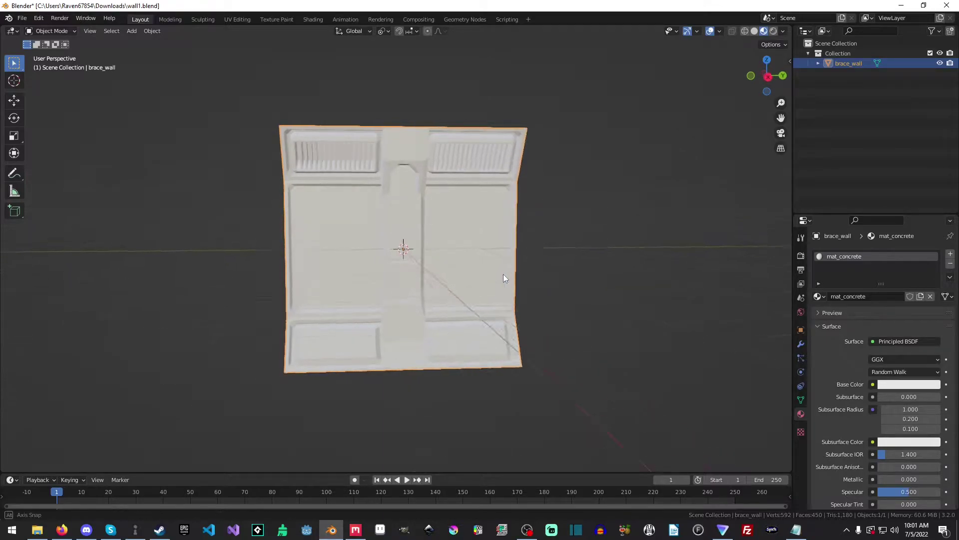
key("KP_5")
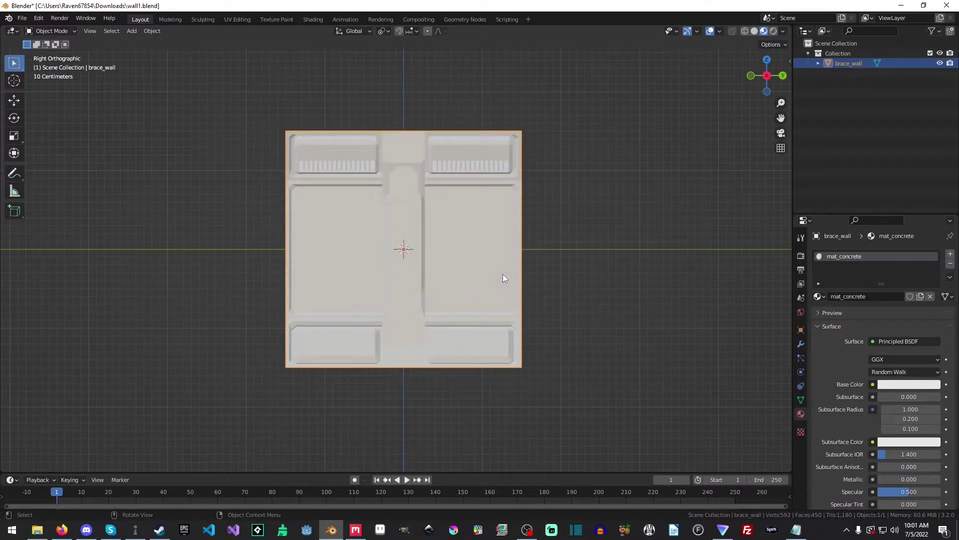
scroll(343, 368, "up", 4)
middle_click_drag(366, 358, 433, 163, "shift")
key("Tab")
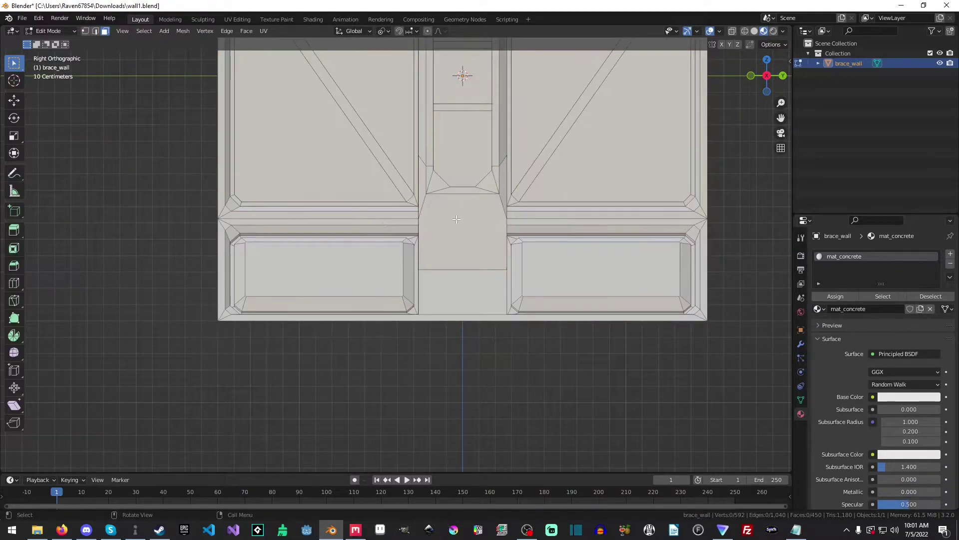
middle_click_drag(456, 218, 504, 220, "shift")
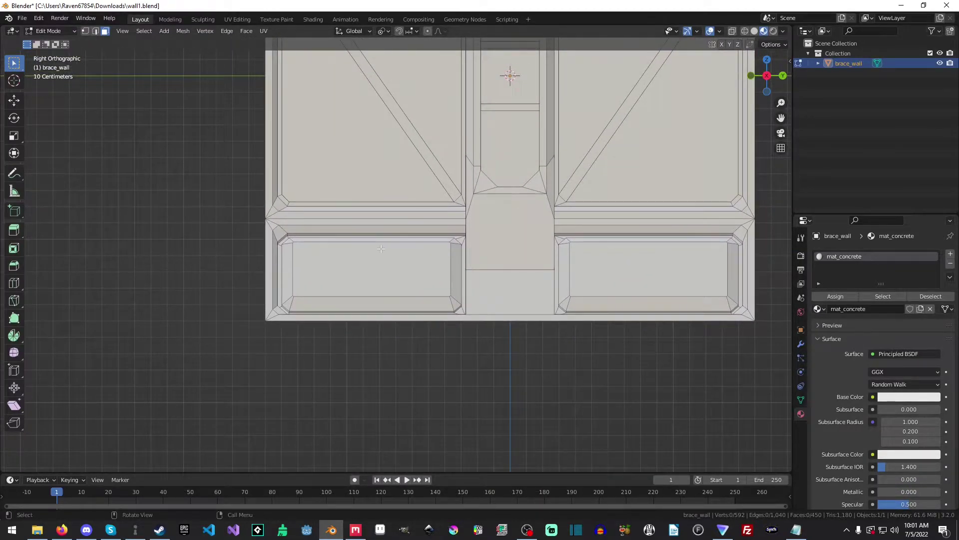
key("alt+z")
scroll(380, 248, "up", 2)
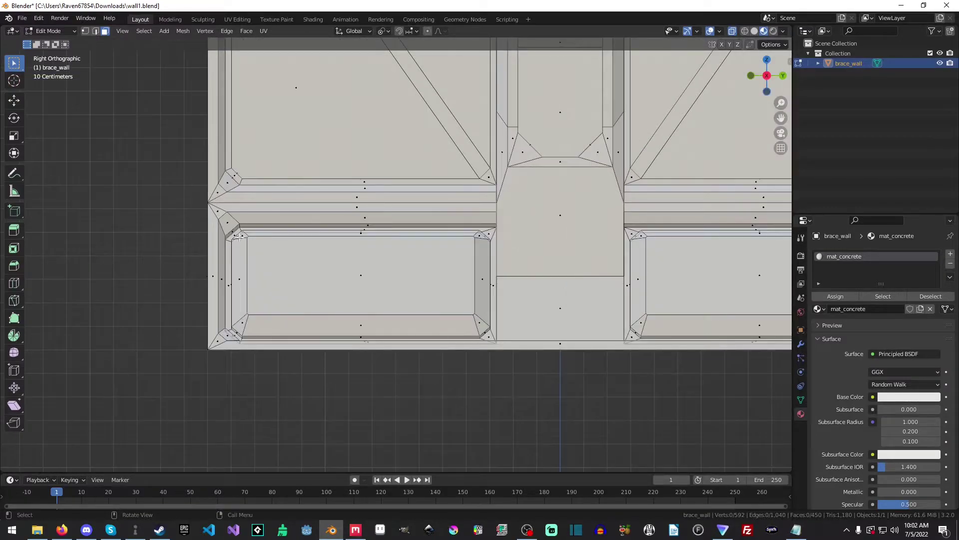
left_click_drag(234, 233, 488, 338)
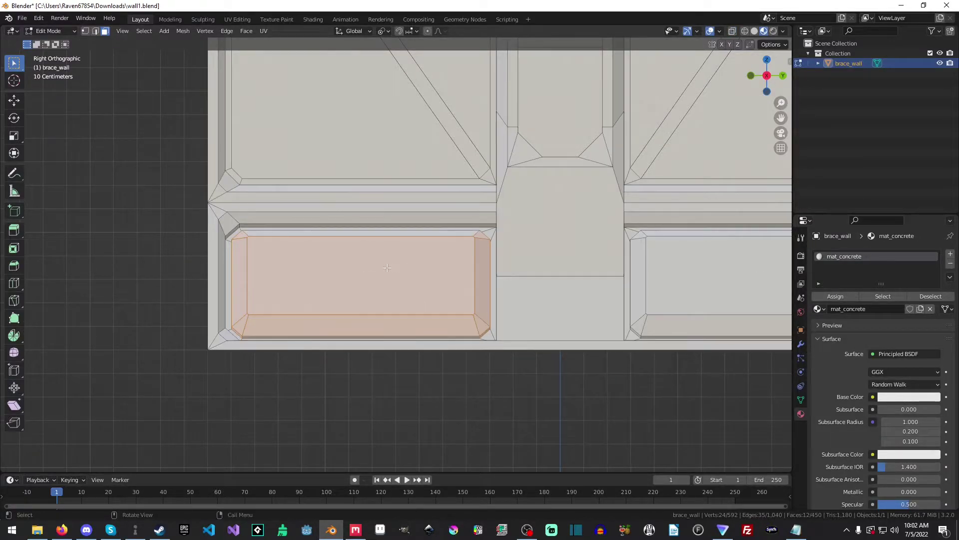
Add the missed narrow side and corner faces around the lower-left raised panel to the selection.
middle_click_drag(388, 268, 337, 298)
left_click(287, 293, "shift")
scroll(274, 270, "up", 5)
middle_click_drag(271, 243, 319, 252)
left_click(319, 252, "shift")
scroll(448, 279, "down", 5)
middle_click_drag(448, 279, 400, 245)
scroll(400, 246, "up", 2)
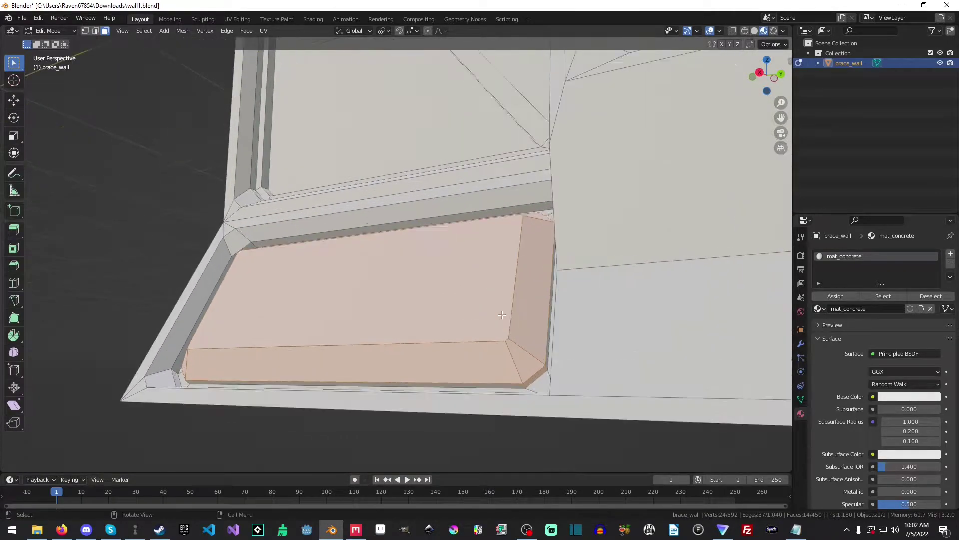
left_click(548, 356, "shift")
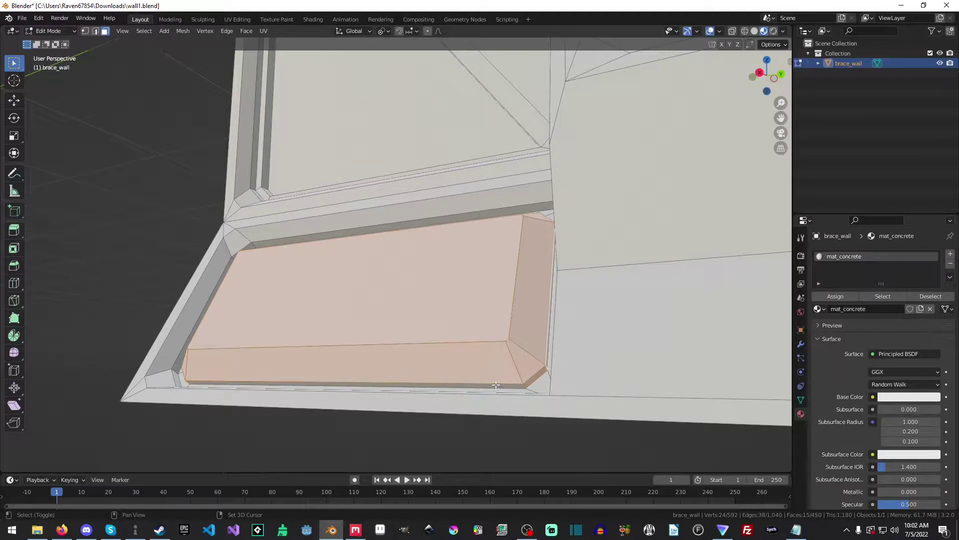
left_click(496, 384, "shift")
middle_click_drag(496, 384, 436, 324)
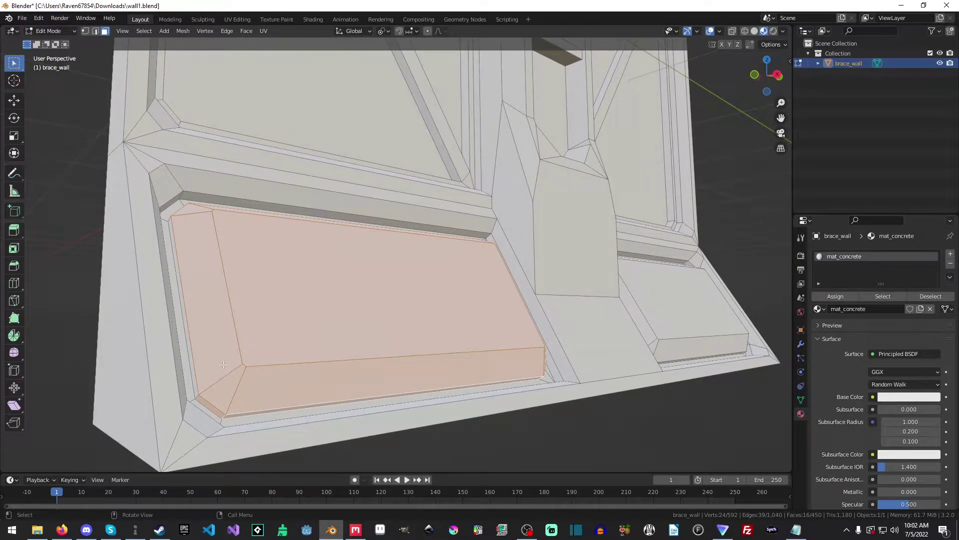
left_click(188, 331, "shift")
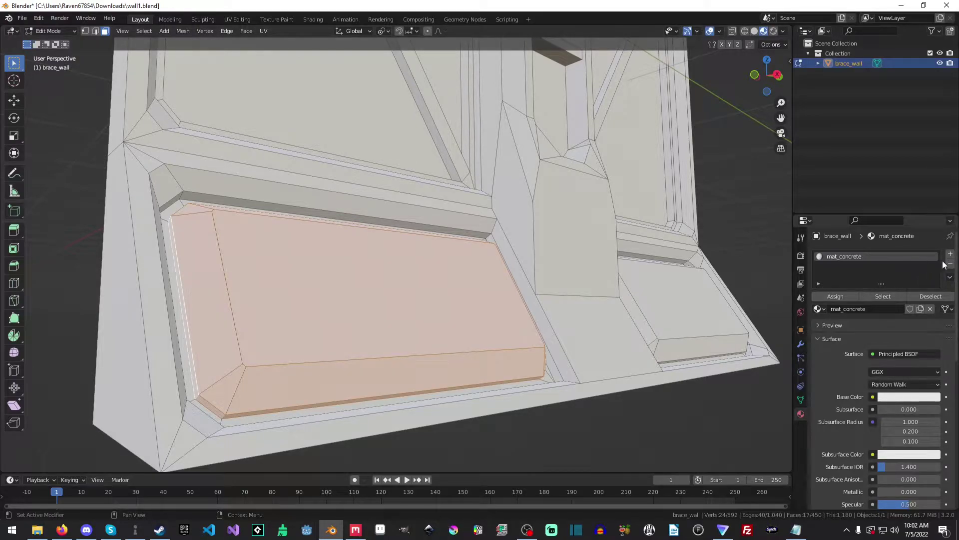
Add a second material slot with mat_orange_panel and assign it to the selected lower-left panel faces.
left_click(950, 255)
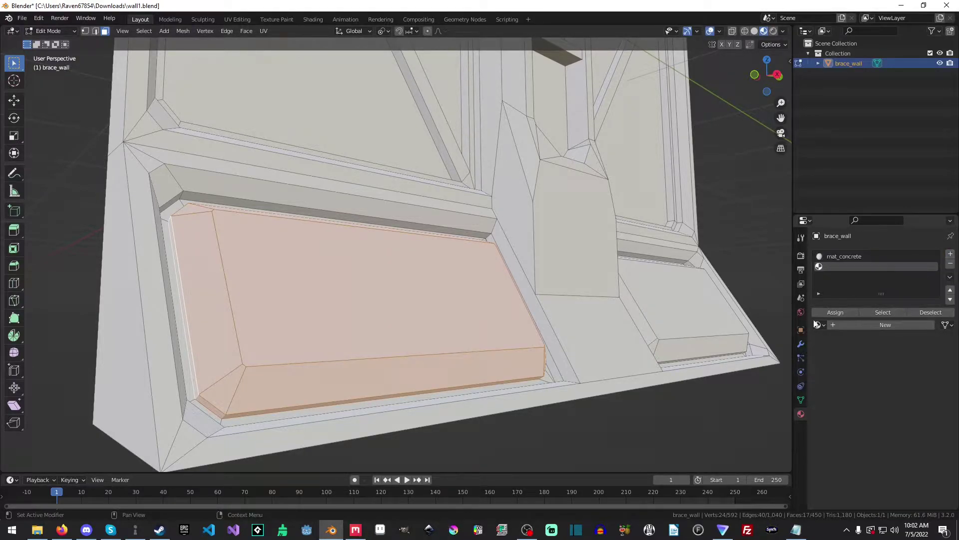
left_click(819, 325)
left_click(865, 345)
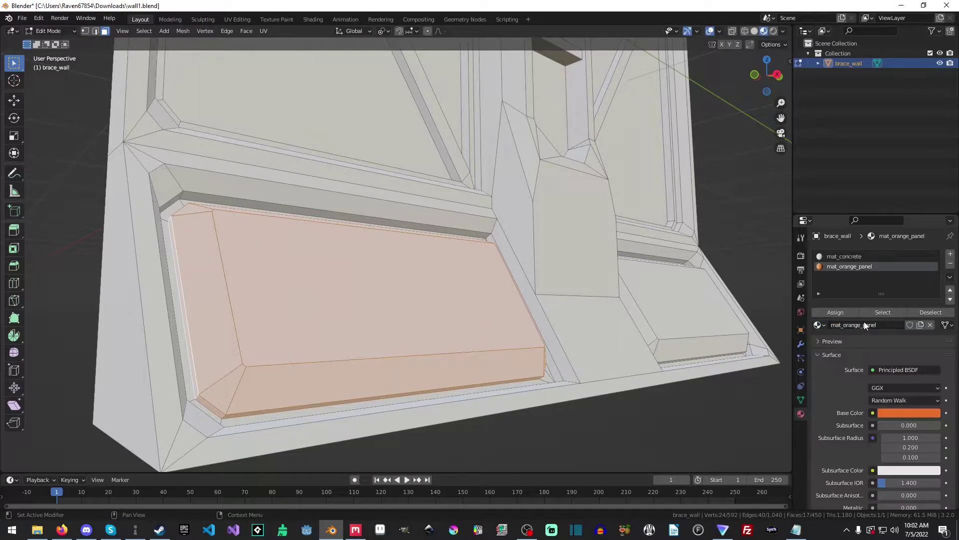
left_click(847, 317)
Box-select the faces of the lower-right raised panel from the right orthographic view with X-ray on.
middle_click_drag(600, 280, 449, 273)
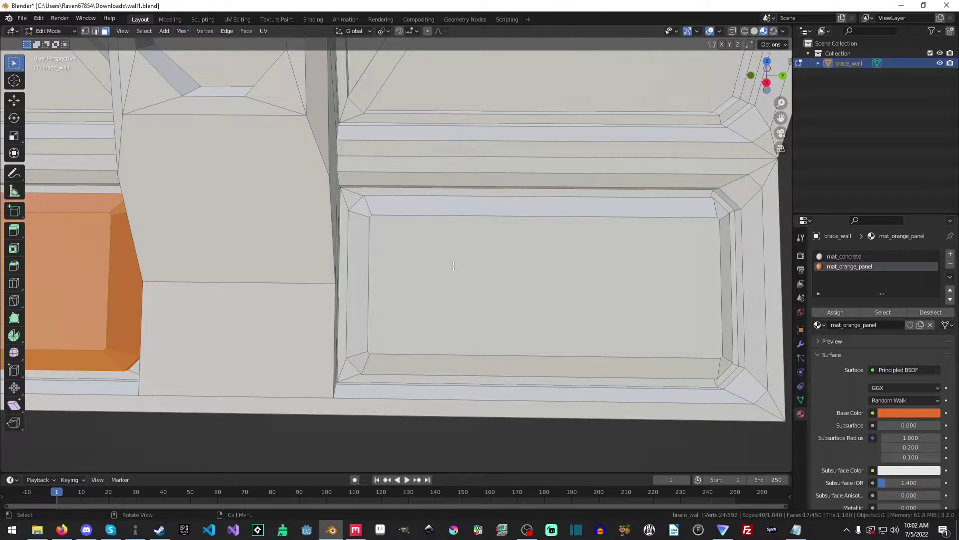
left_click(453, 265)
key("alt+z")
middle_click_drag(505, 229, 458, 262, "shift")
key("KP_3")
key("b")
left_click_drag(276, 206, 645, 357)
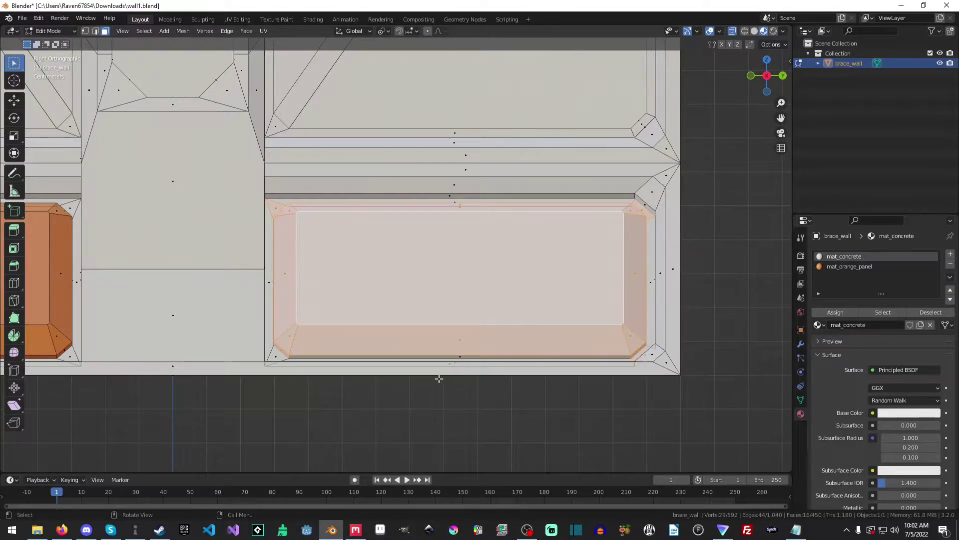
left_click(464, 355, "shift")
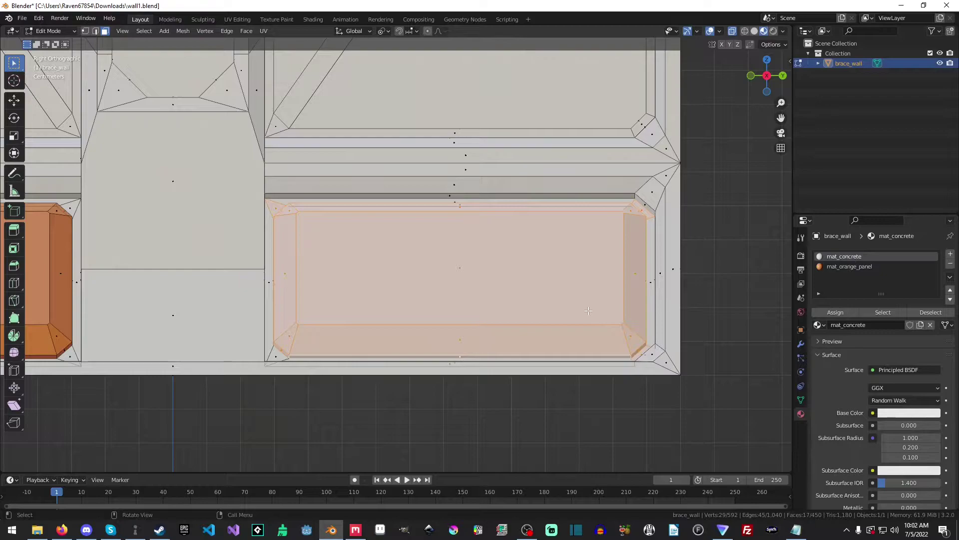
Correct the lower-right panel selection around its side and corner faces and assign mat_orange_panel to it.
key("alt+z")
middle_click_drag(644, 287, 640, 335)
left_click(619, 345, "shift")
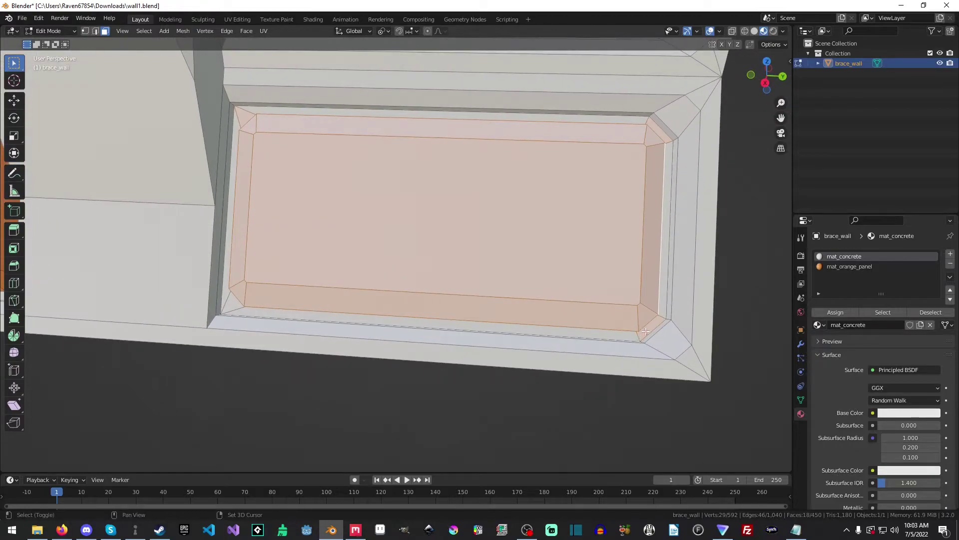
left_click(662, 225, "shift")
left_click(657, 133, "shift")
middle_click_drag(657, 133, 212, 110)
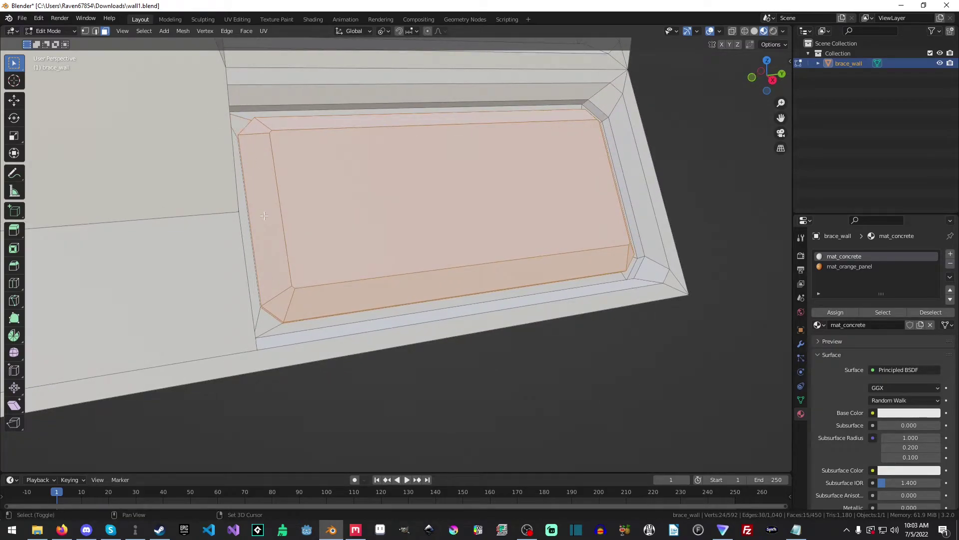
left_click(265, 232, "shift")
middle_click_drag(265, 233, 298, 271)
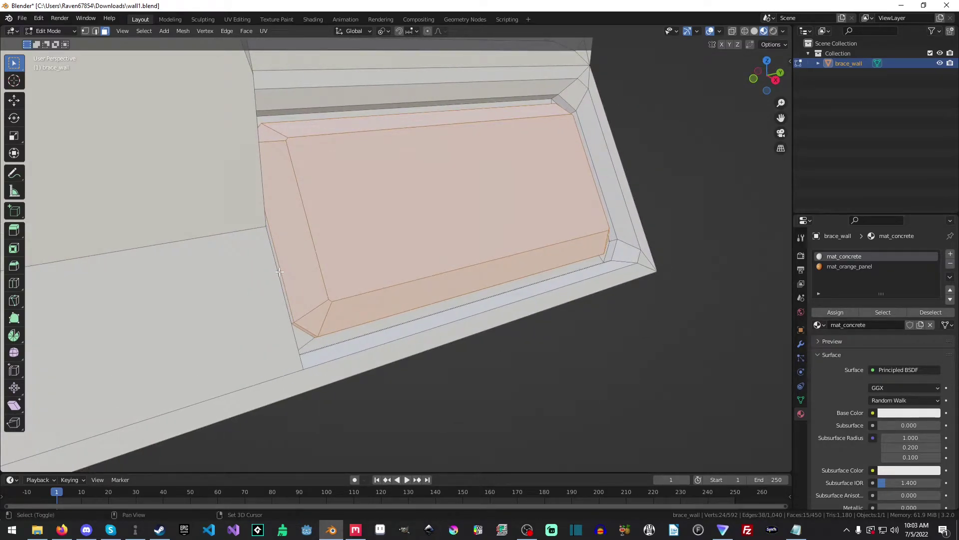
left_click(280, 270, "shift")
left_click(850, 266)
left_click(835, 312)
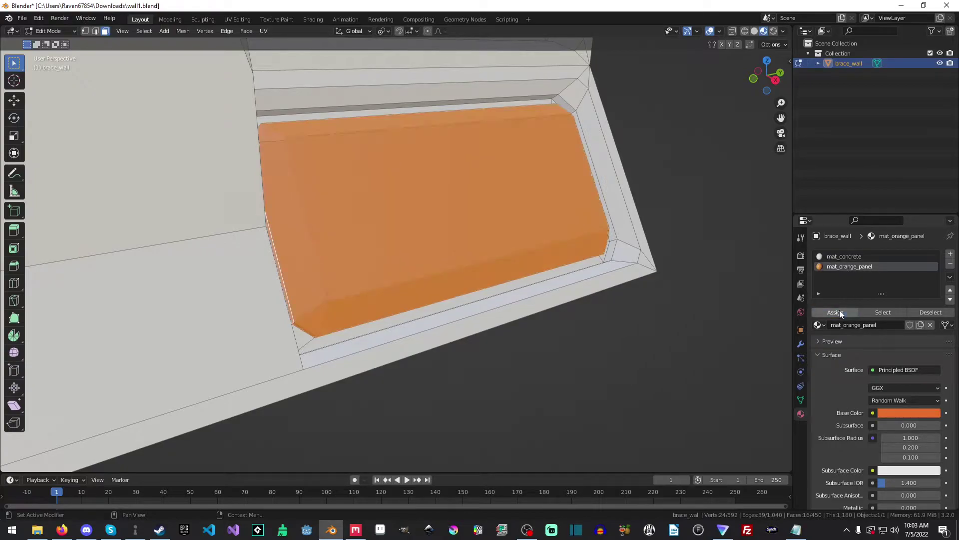
Assign mat_orange_panel to the missed thin face along the upper edge of the lower-right panel.
middle_click_drag(650, 225, 559, 231)
left_click(524, 163)
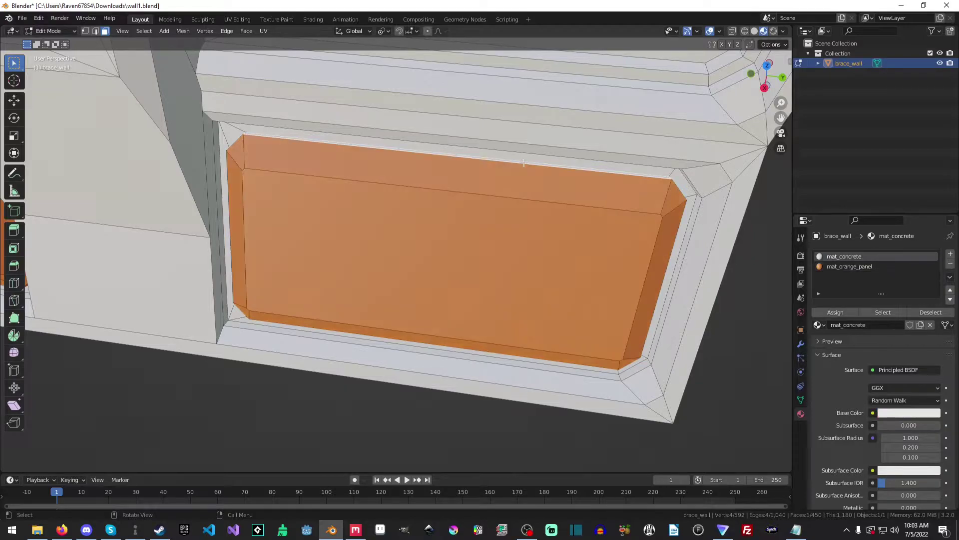
left_click(864, 266)
left_click(846, 312)
Select the four large triangular faces beside the diagonal braces and assign mat_orange_panel to them.
scroll(755, 292, "down", 5)
left_click(671, 264)
middle_click_drag(671, 263, 429, 119)
scroll(429, 119, "down", 5)
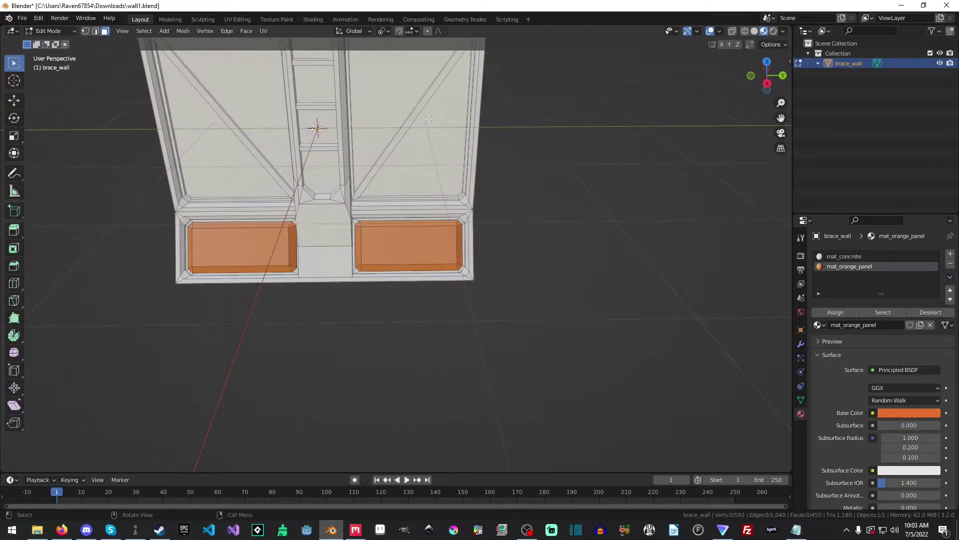
left_click(450, 240, "shift")
left_click(399, 229, "shift")
left_click(277, 200, "shift")
left_click(219, 250, "shift")
left_click(849, 266)
left_click(851, 311)
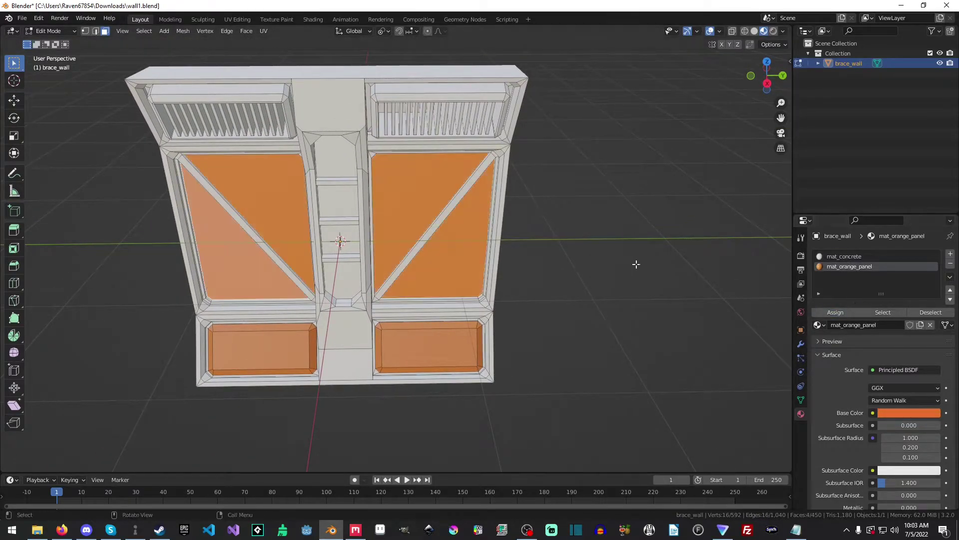
Clear the face selection and add a third material slot containing mat_vents.
key("alt+a")
key("KP_3")
scroll(272, 137, "up", 6)
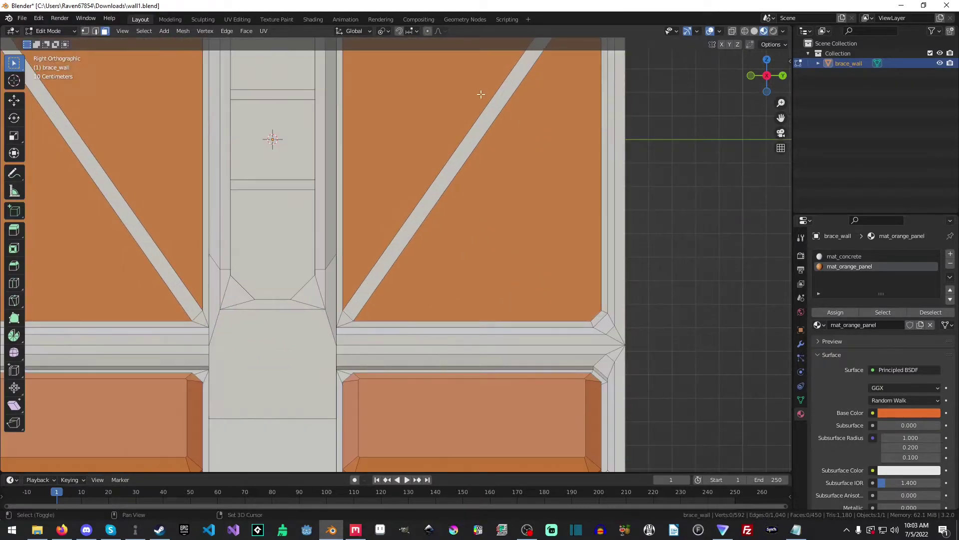
middle_click_drag(271, 137, 446, 358, "shift")
key("alt+z")
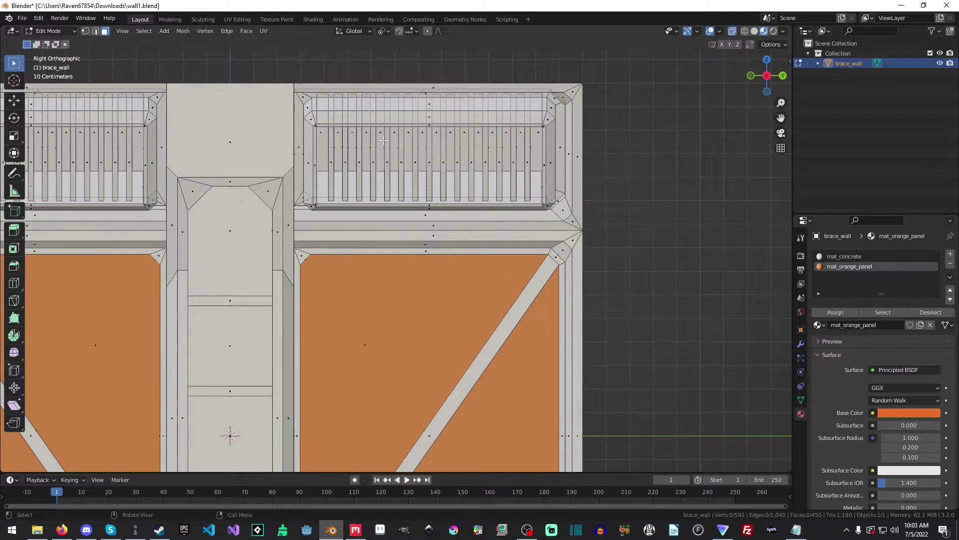
left_click(951, 255)
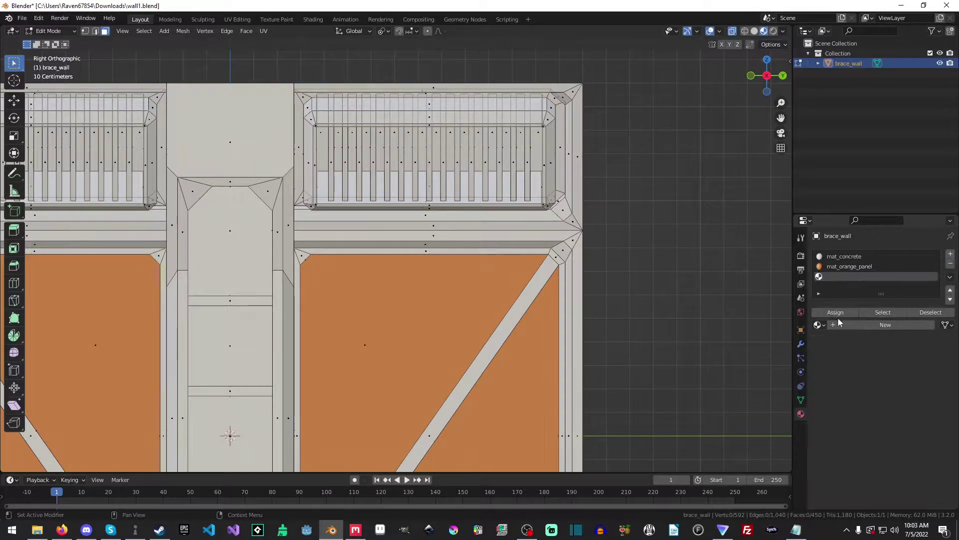
left_click(820, 325)
left_click(839, 360)
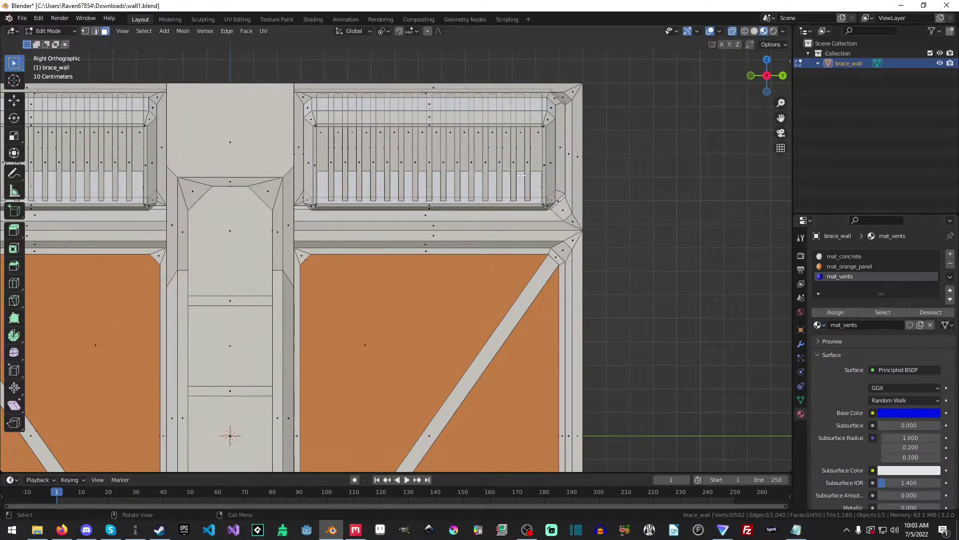
Box-select all faces of the upper-right vent, including its slats and frame.
scroll(306, 133, "up", 2)
key("b")
left_click_drag(307, 135, 603, 265)
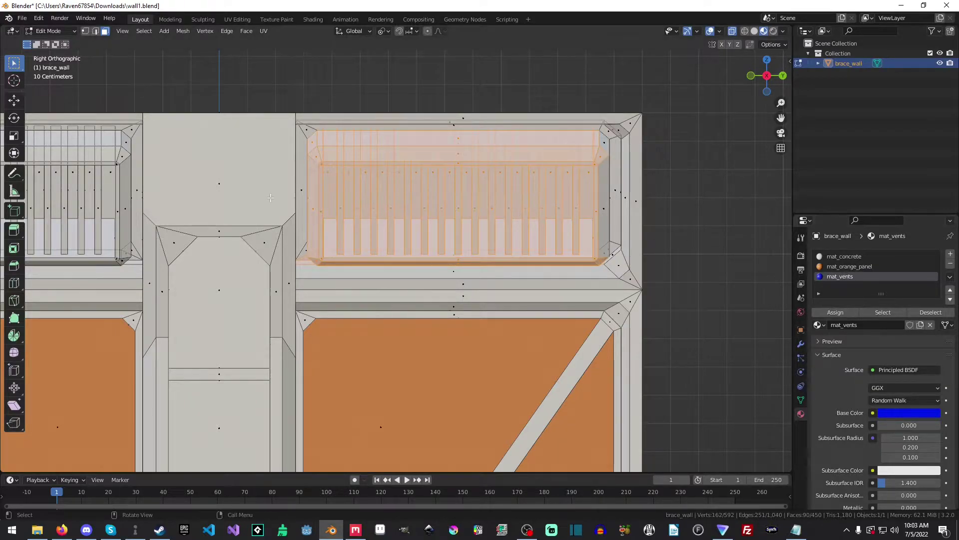
Refine the upper-right vent's face selection by removing stray frame faces and adding its missed side and corner faces.
middle_click_drag(399, 238, 378, 207, "shift")
left_click(344, 182, "shift")
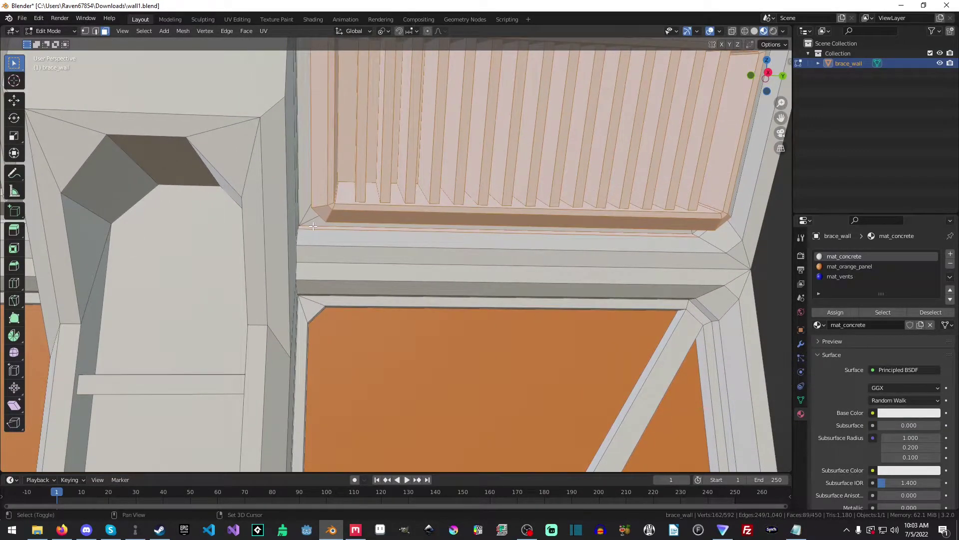
middle_click_drag(605, 231, 582, 189)
left_click(498, 234, "shift")
left_click(435, 105, "shift")
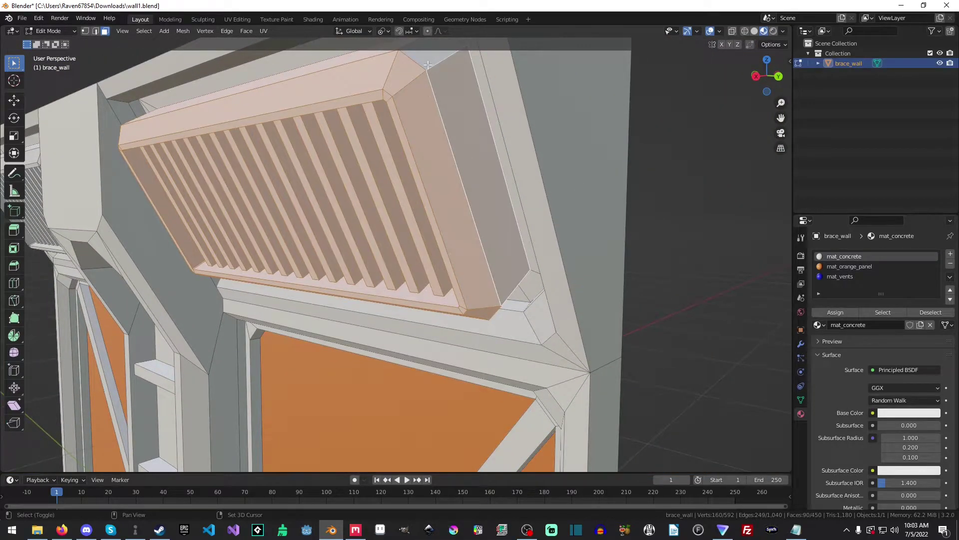
left_click(428, 65, "shift")
middle_click_drag(428, 65, 549, 105)
left_click(490, 67, "shift")
Assign mat_vents to the selected upper-right vent faces and clear the selection.
left_click(840, 276)
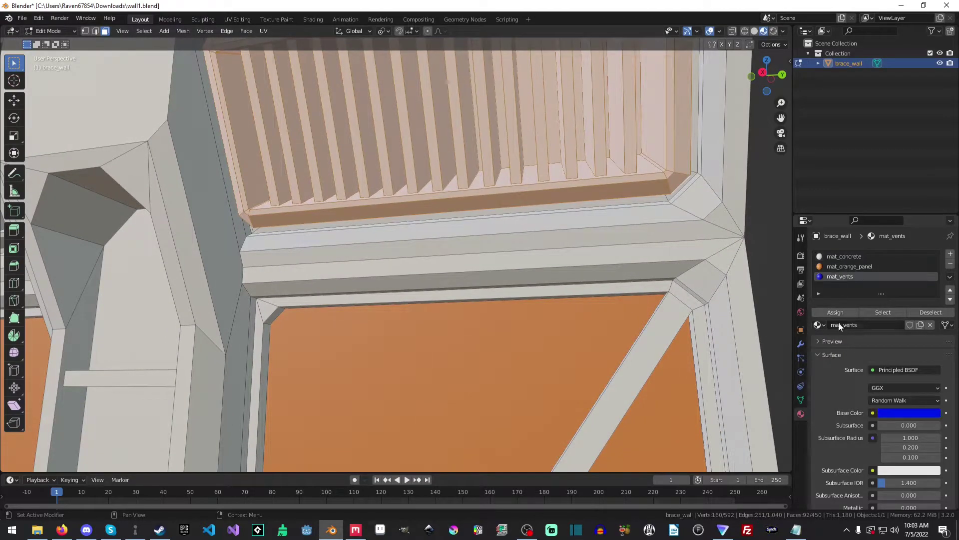
left_click(836, 313)
key("alt+a")
Assign mat_vents to the missed side face near the upper-right vent's upper-left corner, and clear the selection.
scroll(500, 175, "down", 5)
middle_click_drag(499, 175, 478, 160)
left_click(383, 163)
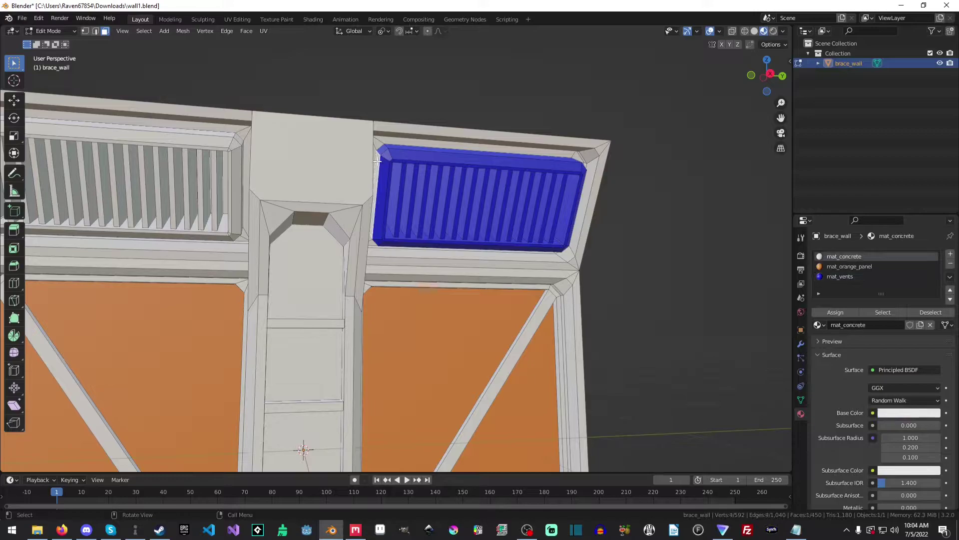
left_click(840, 276)
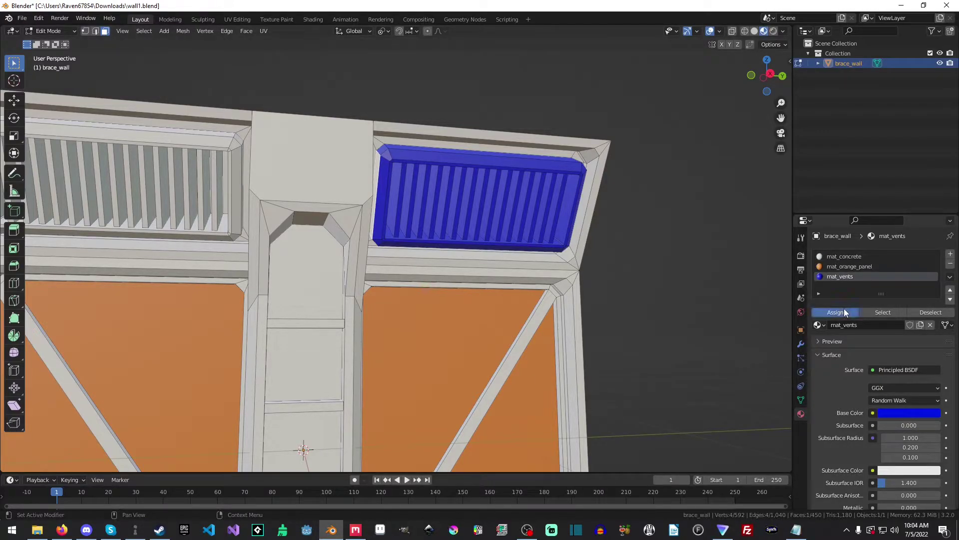
left_click(843, 310)
key("alt+a")
Box-select the whole upper-left vent in see-through right orthographic view and assign mat_vents to it.
middle_click_drag(711, 289, 372, 237)
scroll(364, 237, "up", 5)
key("alt+z")
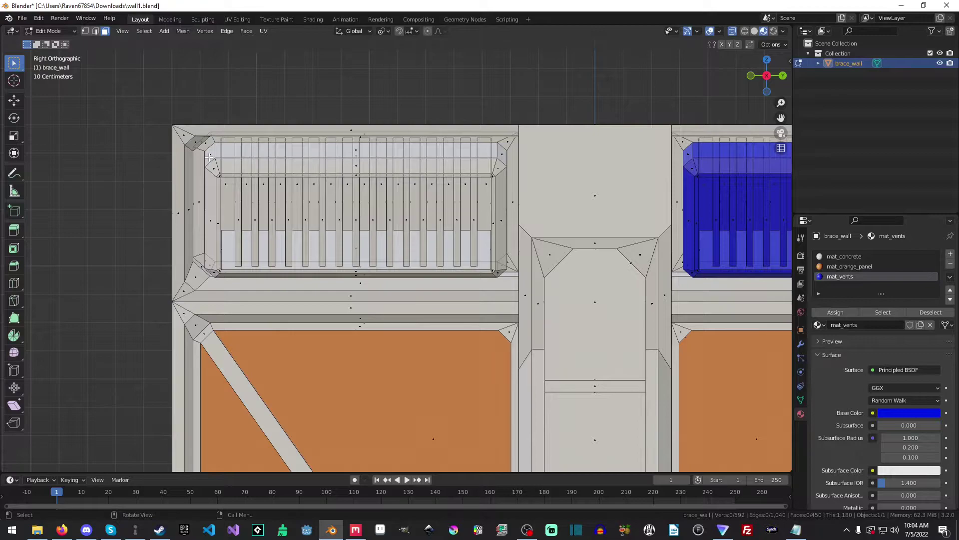
left_click_drag(205, 146, 504, 275)
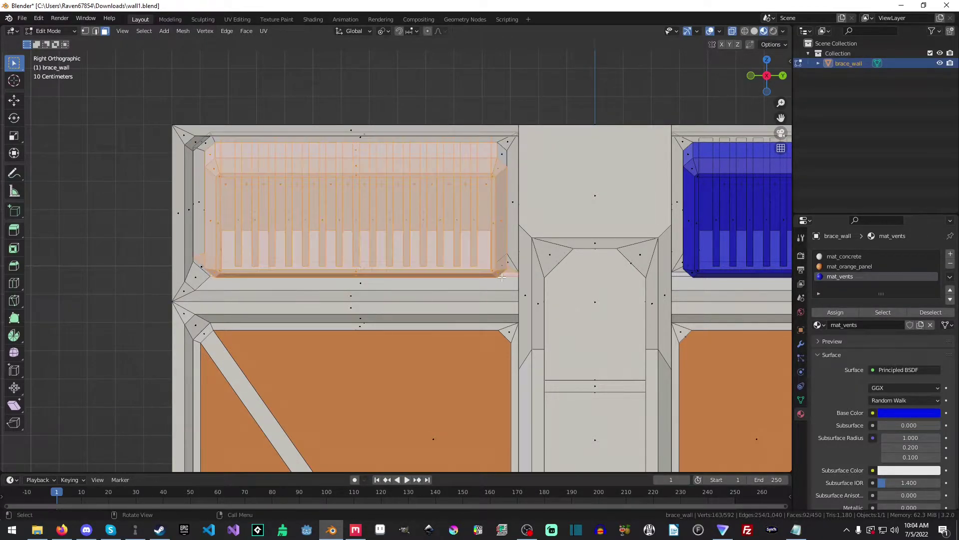
left_click(835, 313)
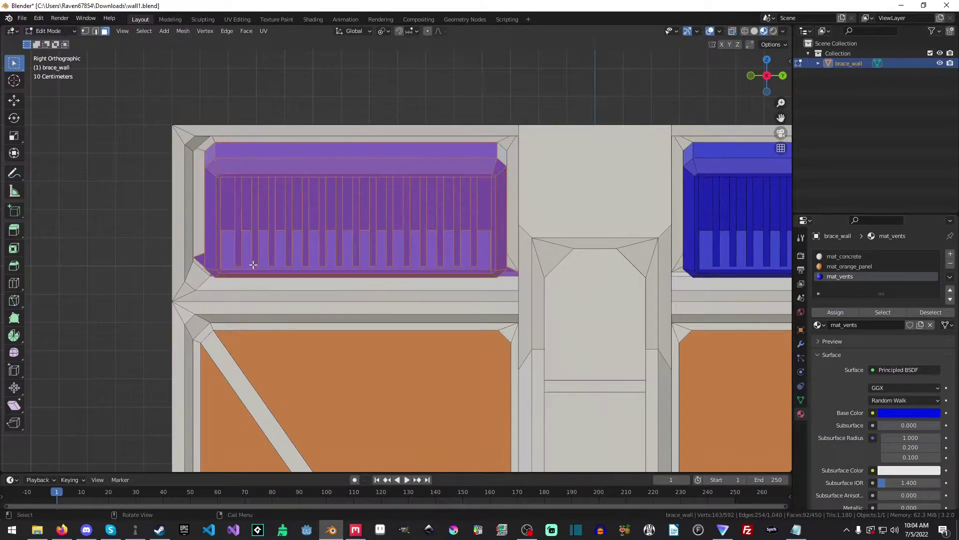
Assign mat_vents to the upper-left vent's missed outer side face and its upper-right corner face.
middle_click_drag(253, 265, 343, 214)
left_click(343, 214)
left_click(880, 255)
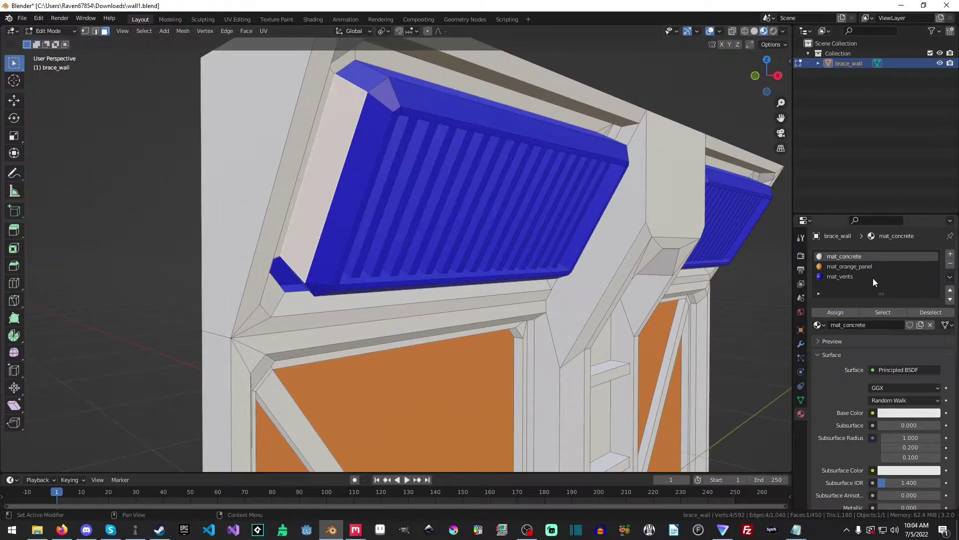
left_click(873, 277)
middle_click_drag(624, 225, 449, 91)
left_click(449, 91, "shift")
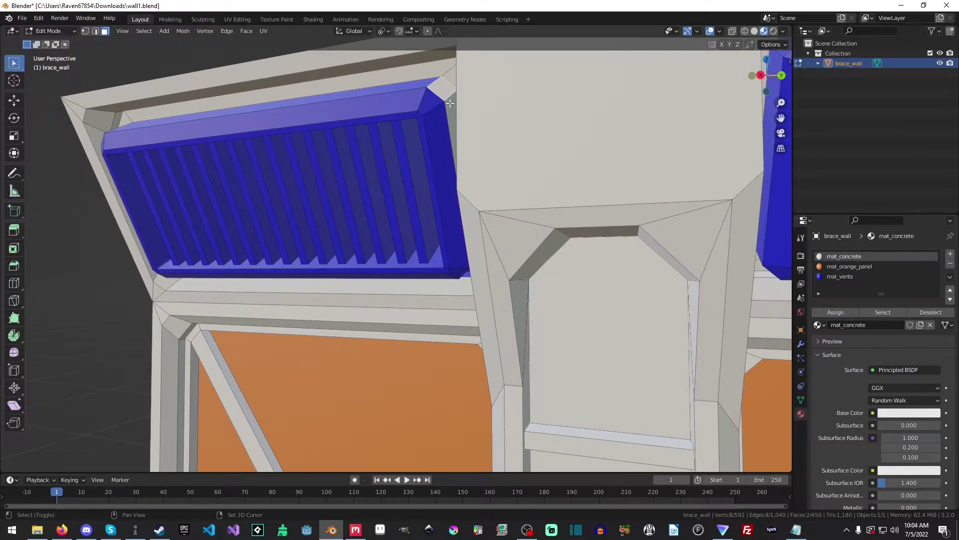
left_click(839, 275)
left_click(835, 311)
Assign mat_vents to the missed narrow face at the upper-left vent's lower-right corner.
middle_click_drag(550, 210, 496, 159)
left_click(496, 159)
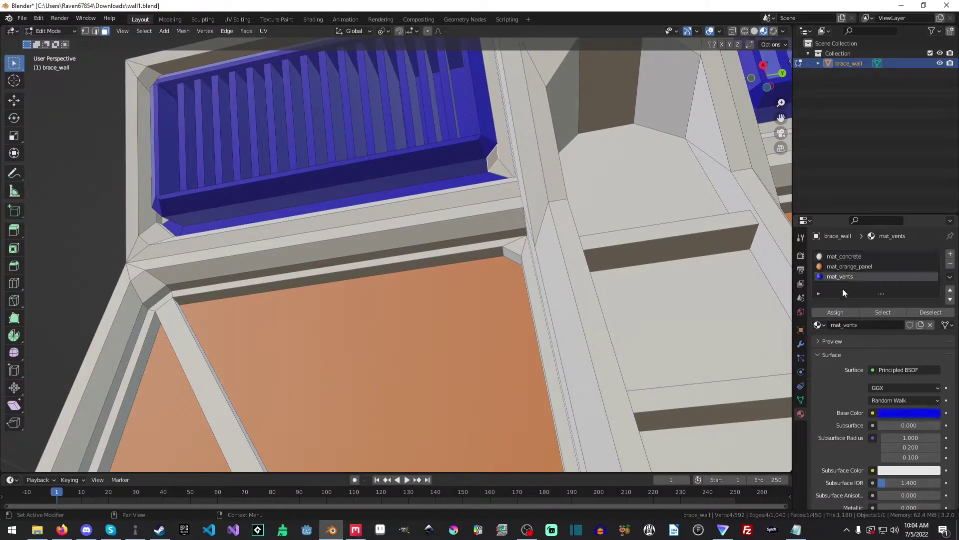
left_click(841, 311)
Reassign mat_concrete to the stray blue frame faces beneath the upper-left vent and at its lower corners.
middle_click_drag(340, 209, 361, 215)
left_click(359, 212)
left_click(186, 181, "shift")
left_click(844, 256)
left_click(835, 312)
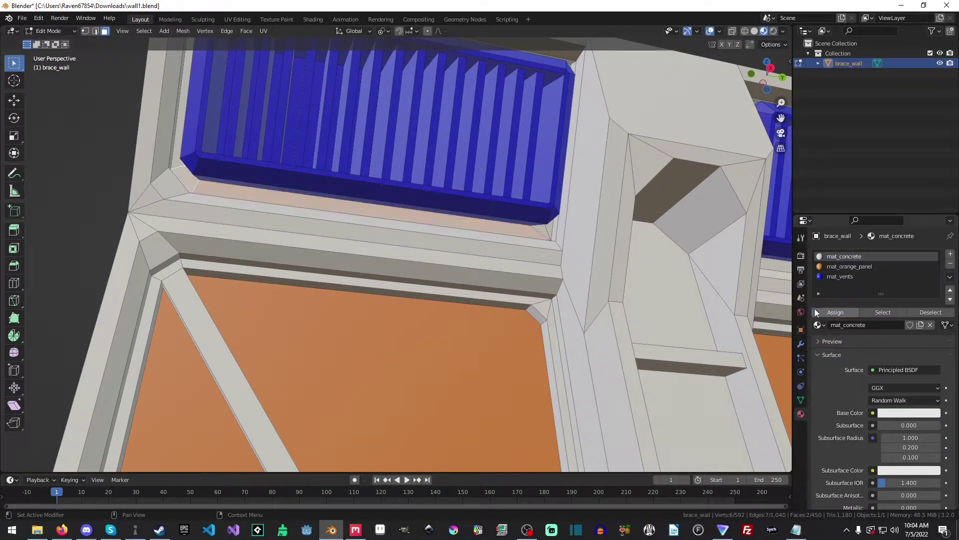
middle_click_drag(440, 280, 463, 274)
left_click(840, 277)
left_click(833, 257)
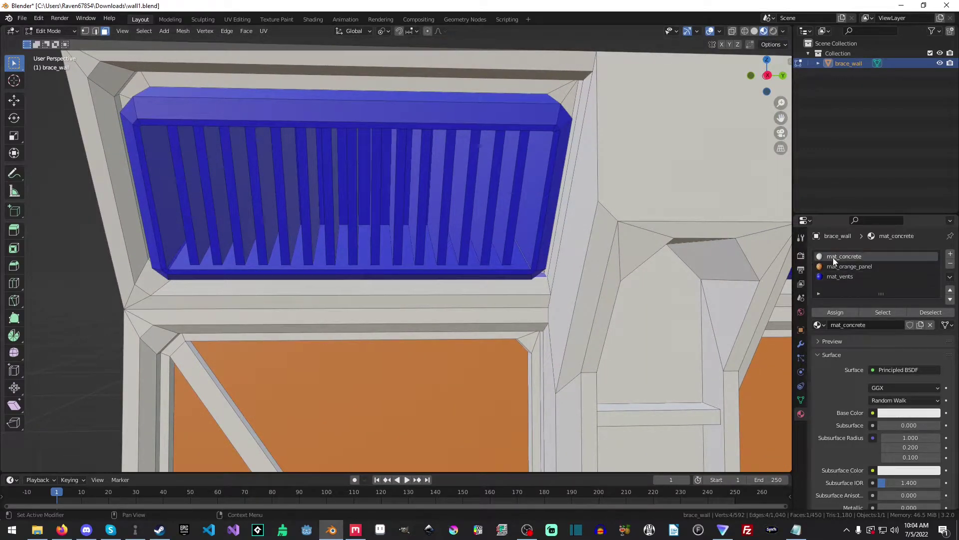
Examine the material coverage of the whole wall from the front and sides in Object Mode and Edit Mode.
scroll(560, 245, "down", 8)
middle_click_drag(549, 230, 560, 244)
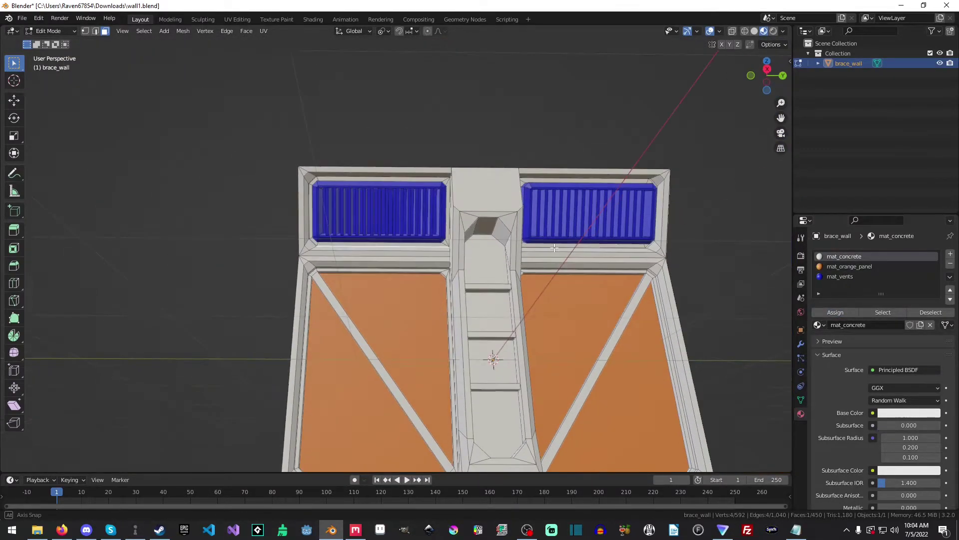
key("KP_3")
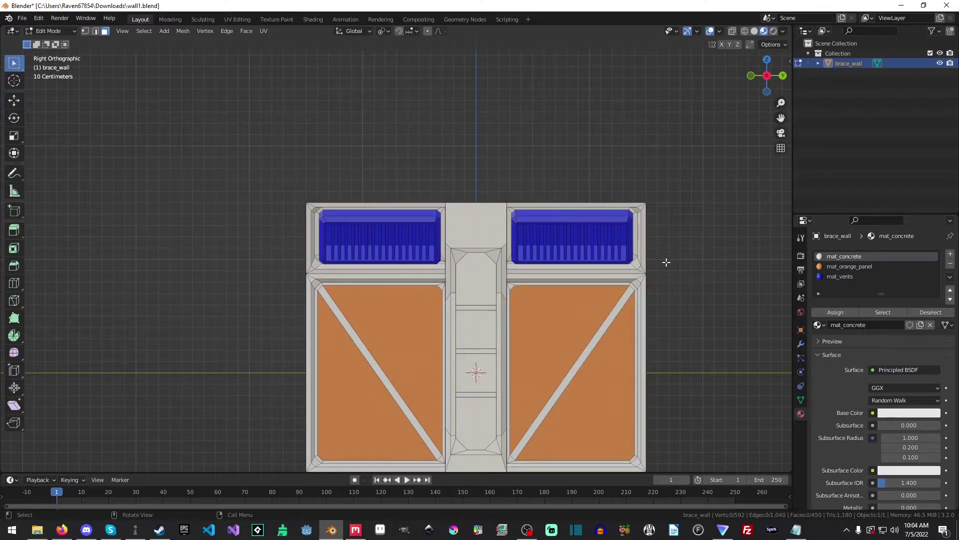
key("Tab")
middle_click_drag(666, 262, 633, 184, "shift")
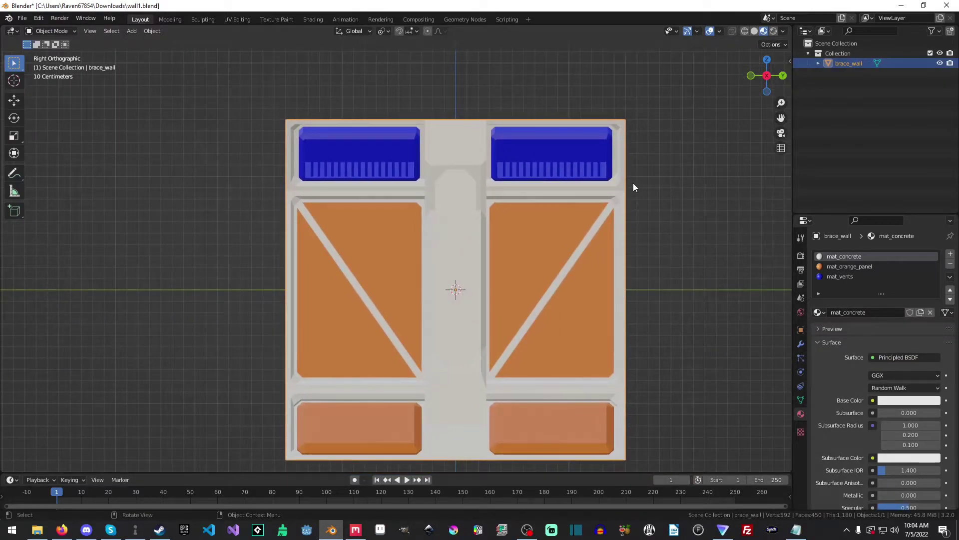
middle_click_drag(565, 219, 464, 191)
key("Tab")
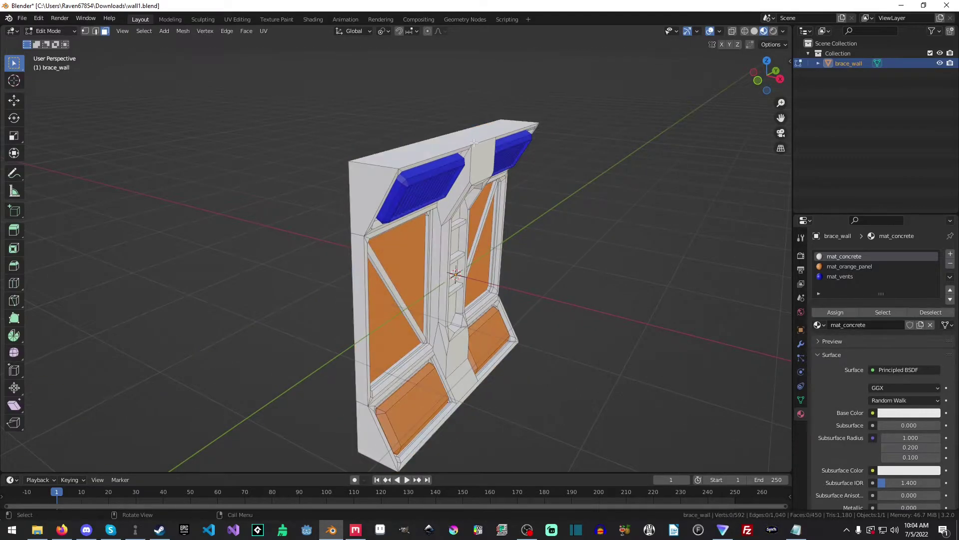
left_click(368, 252)
middle_click_drag(360, 273, 309, 77)
left_click(366, 421)
left_click(466, 149)
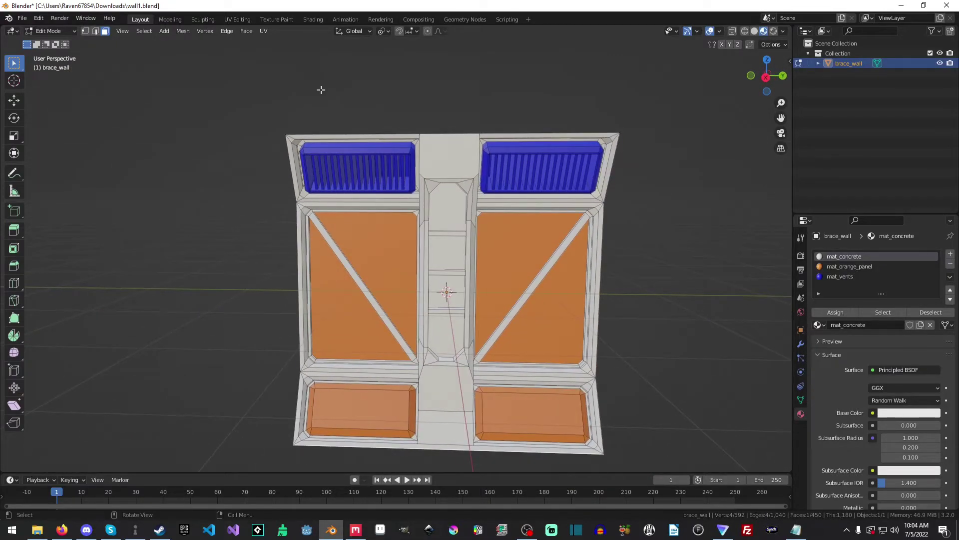
key("KP_3")
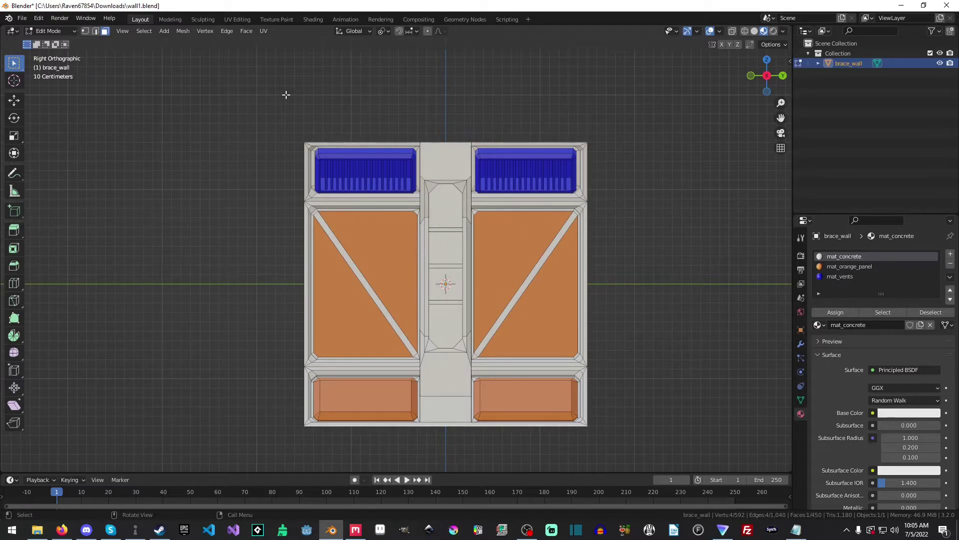
Switch to the UV Editing workspace and unlink the wall1_material_id image from the UV editor.
left_click(233, 19)
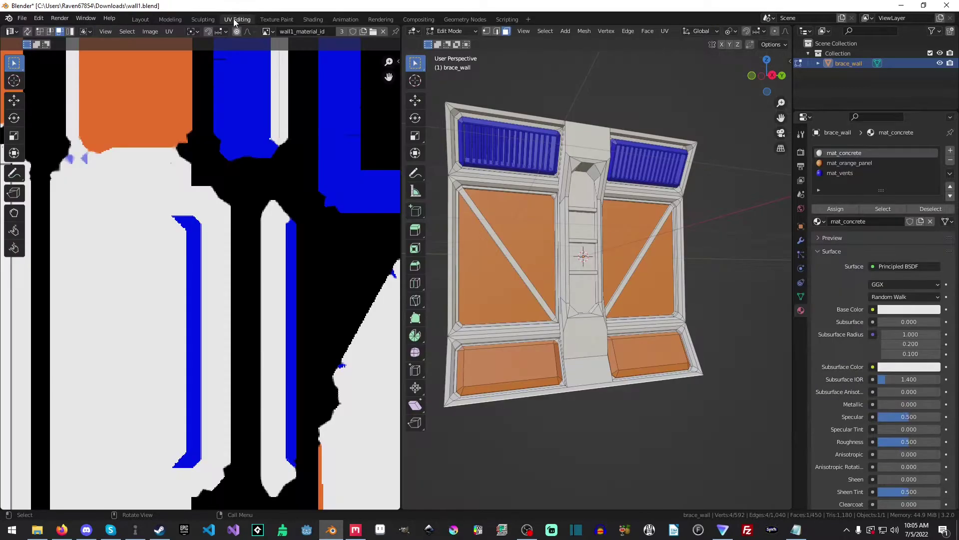
scroll(281, 154, "down", 3)
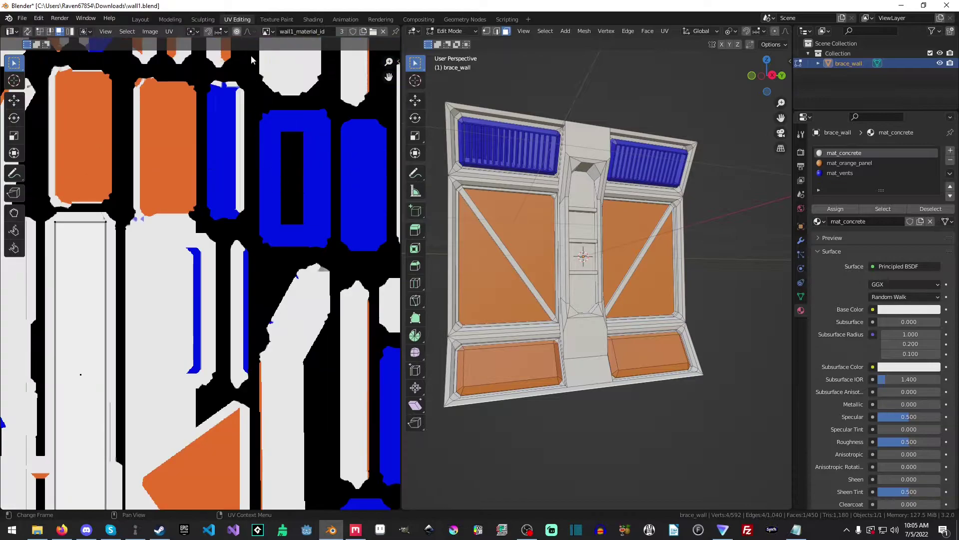
scroll(310, 67, "down", 3)
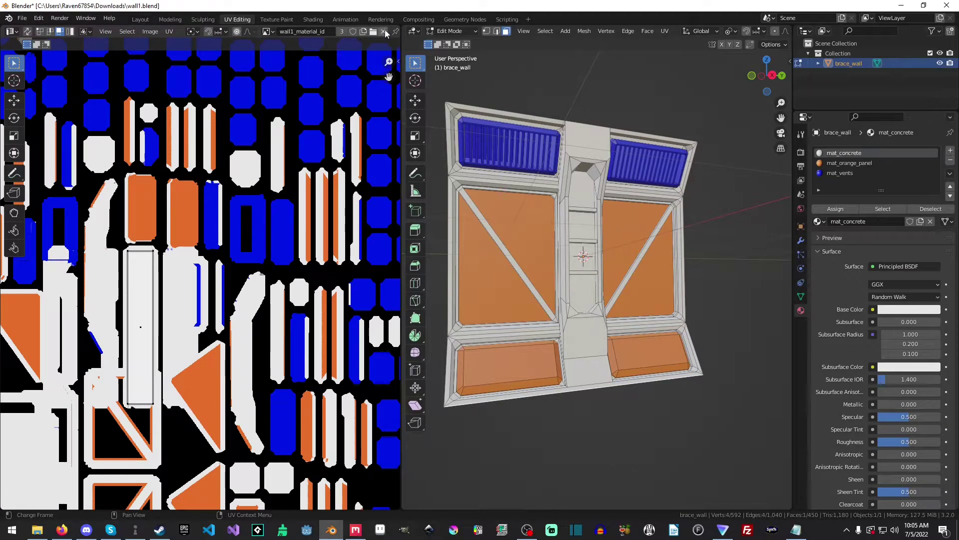
left_click(383, 31)
scroll(213, 297, "up", 5)
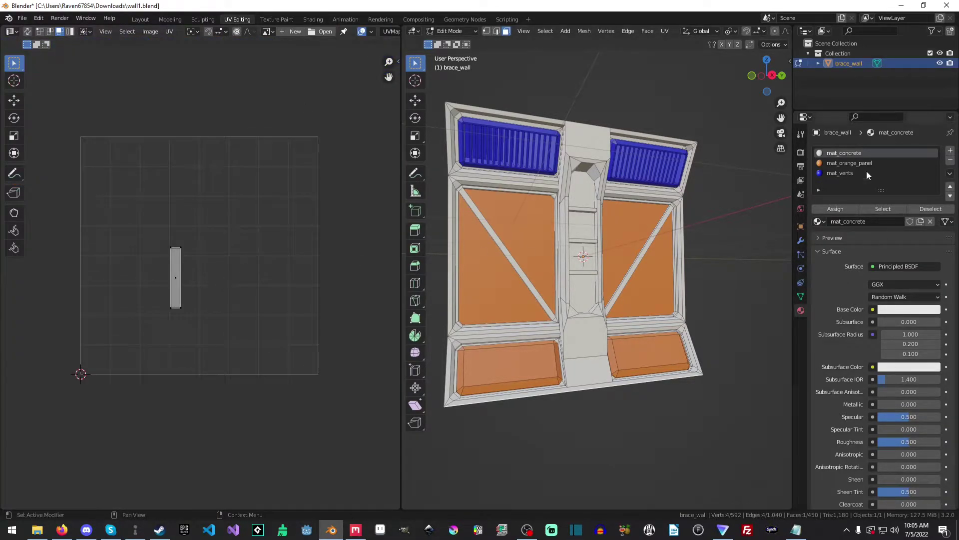
Select all faces of the wall that use mat_concrete.
left_click(881, 208)
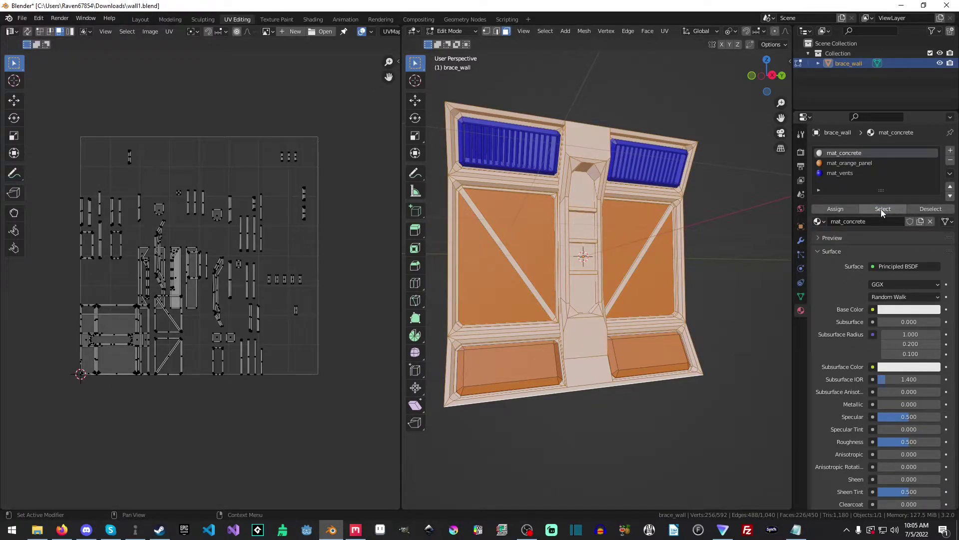
left_click(760, 238)
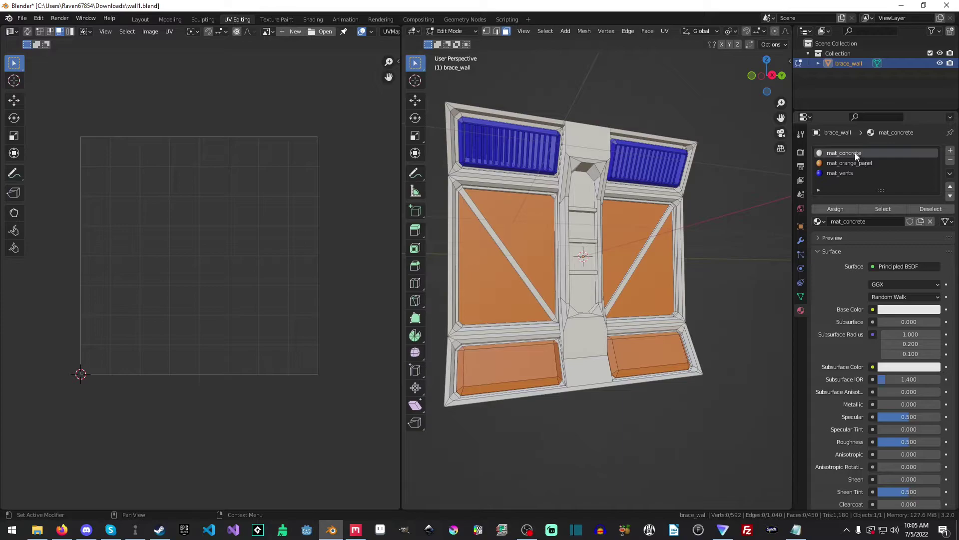
left_click(883, 208)
Remove the wall's large flat outer faces, including the back, sides and bottom, from the concrete selection.
middle_click_drag(650, 195, 531, 193)
left_click(528, 210, "shift")
left_click(551, 413, "shift")
middle_click_drag(551, 414, 531, 171)
left_click(636, 355, "shift")
left_click(574, 225, "shift")
left_click(531, 170, "shift")
left_click(552, 245, "shift")
left_click(552, 414, "shift")
middle_click_drag(644, 353, 643, 273)
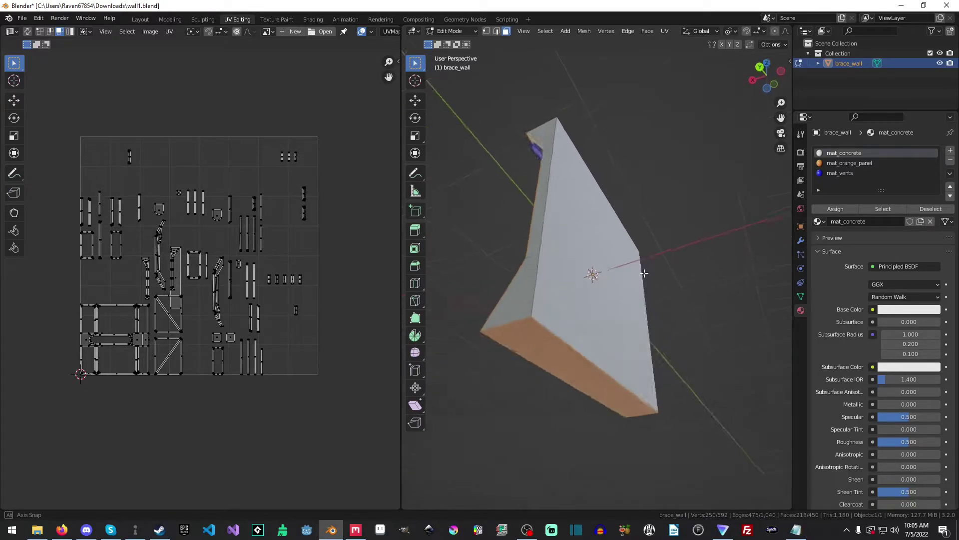
left_click(568, 347, "shift")
Remove the front face at the top of the central column from the selection.
middle_click_drag(738, 279, 593, 157)
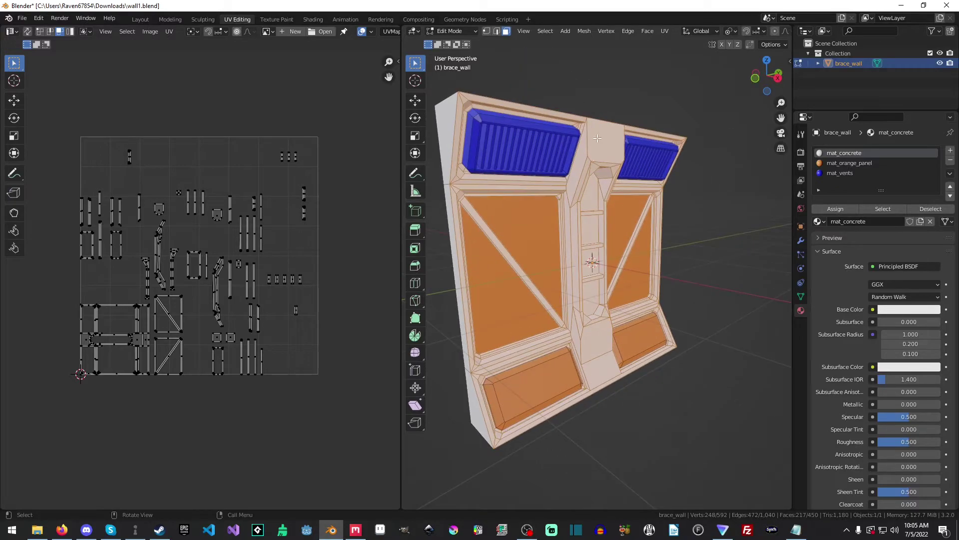
left_click(616, 137, "shift")
middle_click_drag(652, 215, 596, 136)
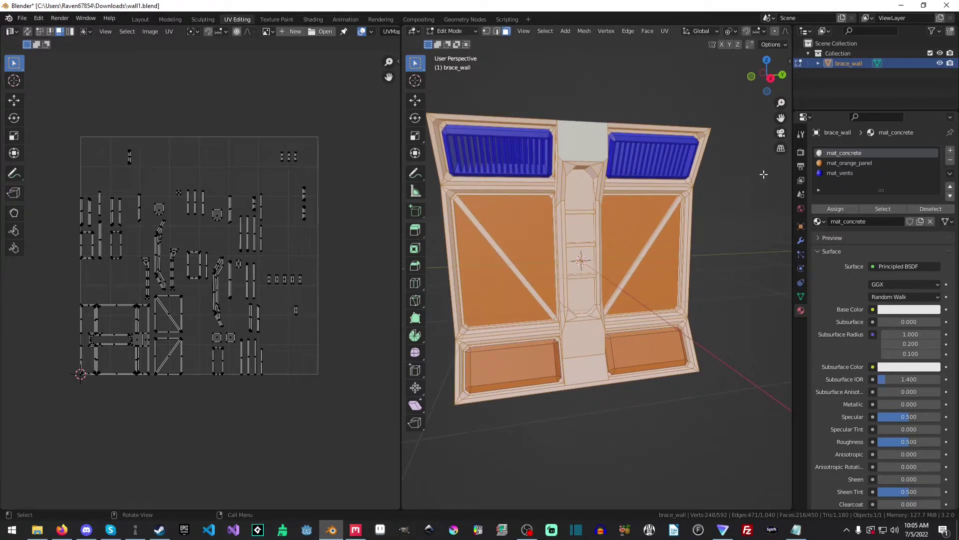
Unwrap the selected concrete faces with Smart UV Project, using a slightly increased island margin.
right_click(652, 212)
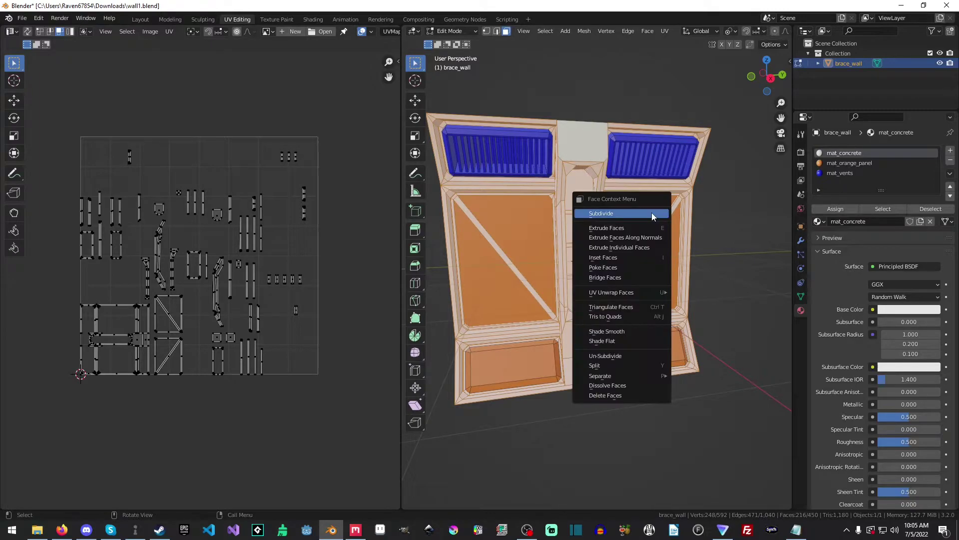
key("u")
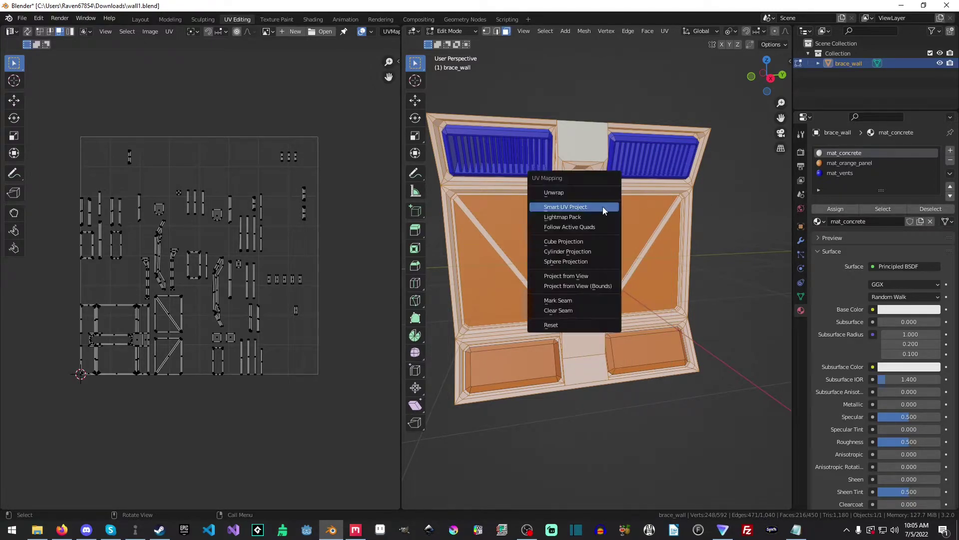
left_click(603, 206)
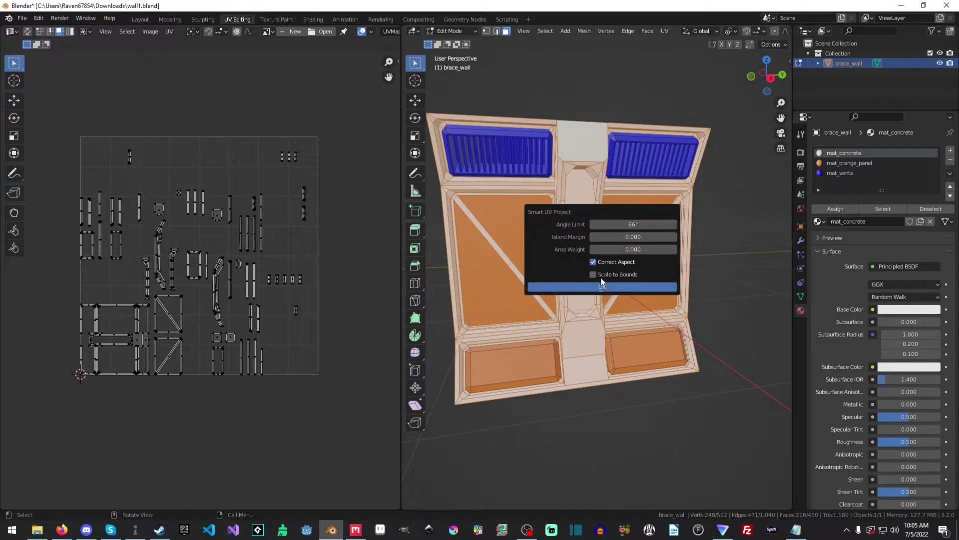
left_click(673, 238)
left_click(673, 238)
left_click(613, 289)
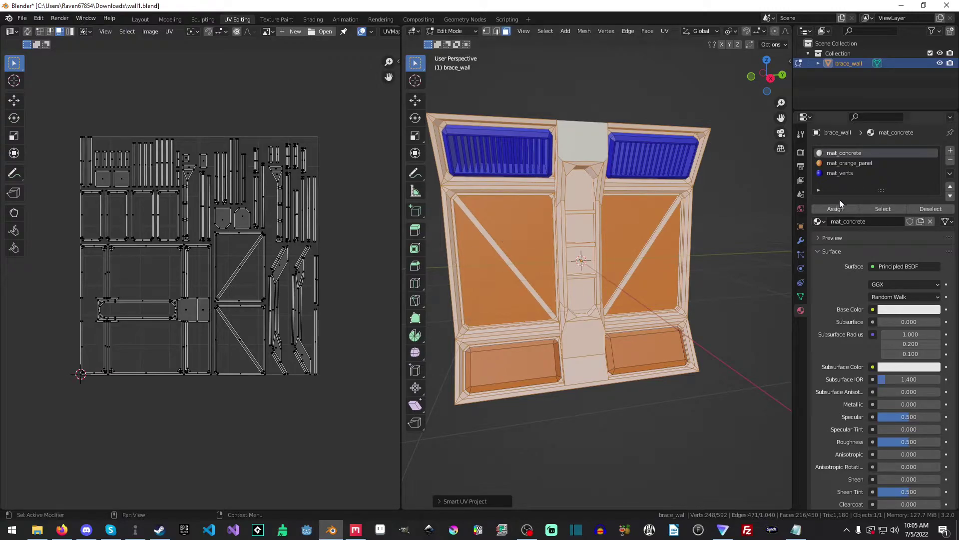
Deselect the mat_concrete faces and select all faces that use mat_orange_panel instead.
left_click(929, 208)
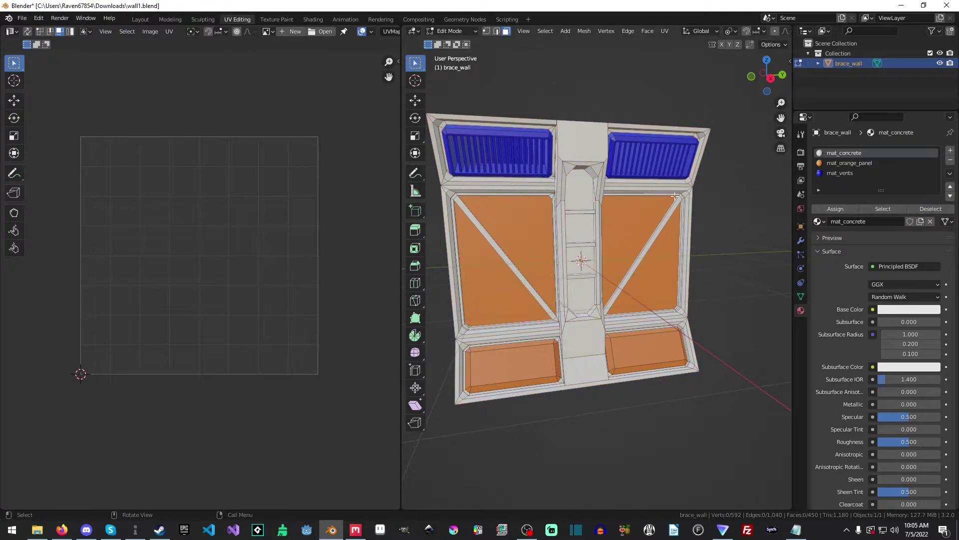
left_click(843, 163)
left_click(892, 208)
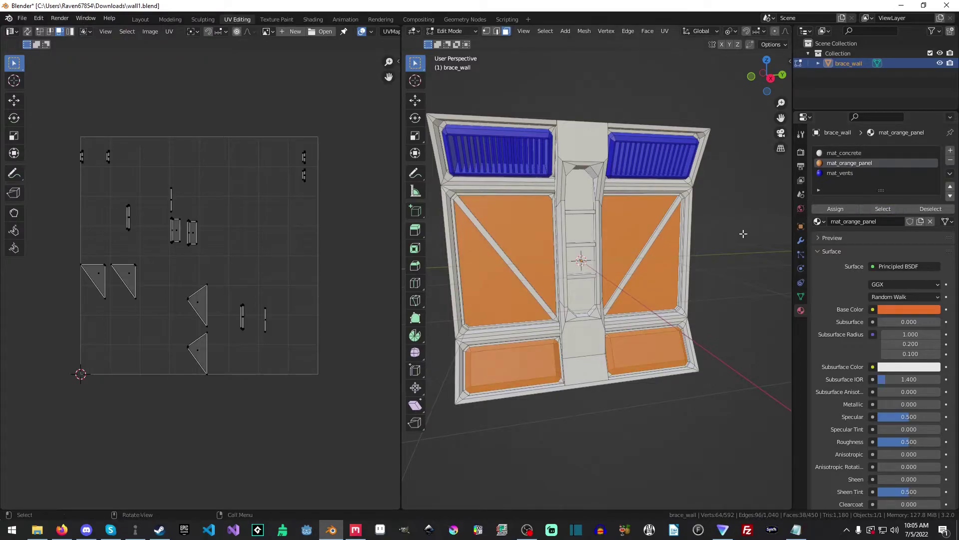
Unwrap the selected orange panel faces with Smart UV Project.
key("u")
key("Escape")
key("u")
left_click(540, 250)
left_click(577, 331)
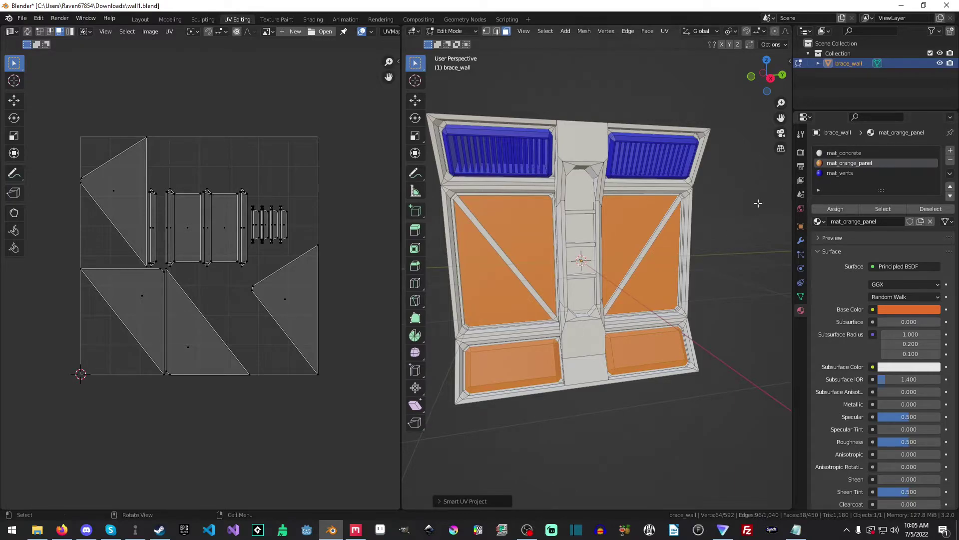
Clear the selection, select all faces that use mat_vents and unwrap them with Smart UV Project.
left_click(737, 206)
left_click(855, 172)
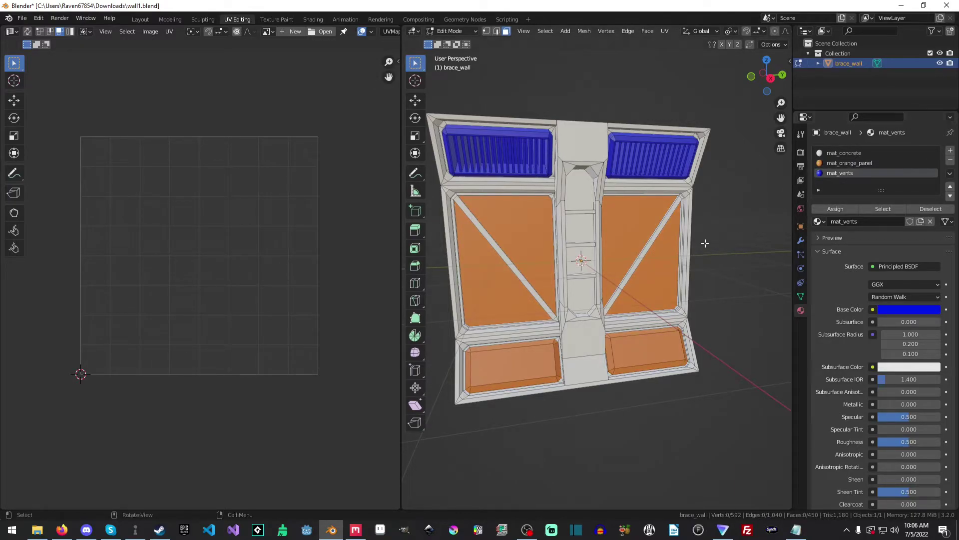
left_click(891, 208)
key("u")
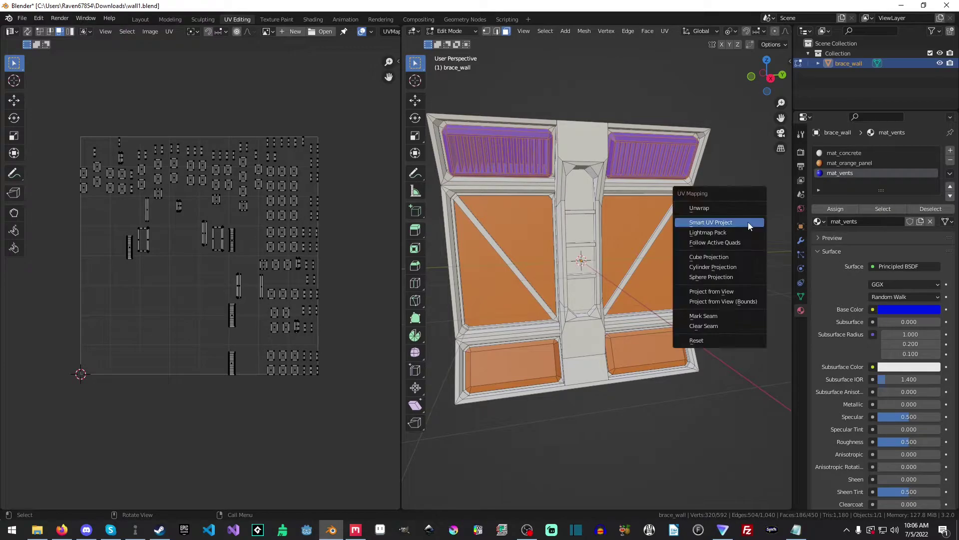
left_click(744, 224)
left_click(733, 305)
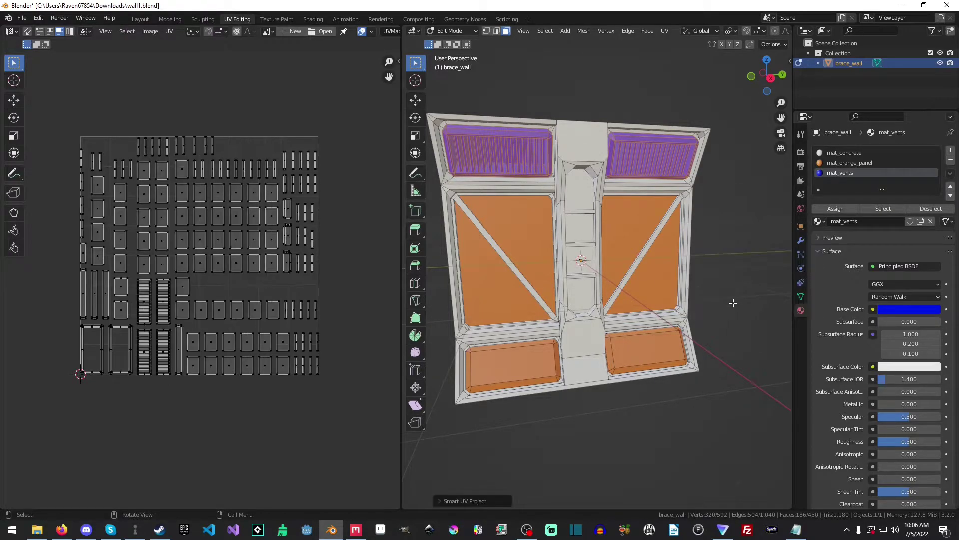
Leave Edit Mode and return to the Layout workspace with the wall seen in perspective.
key("Tab")
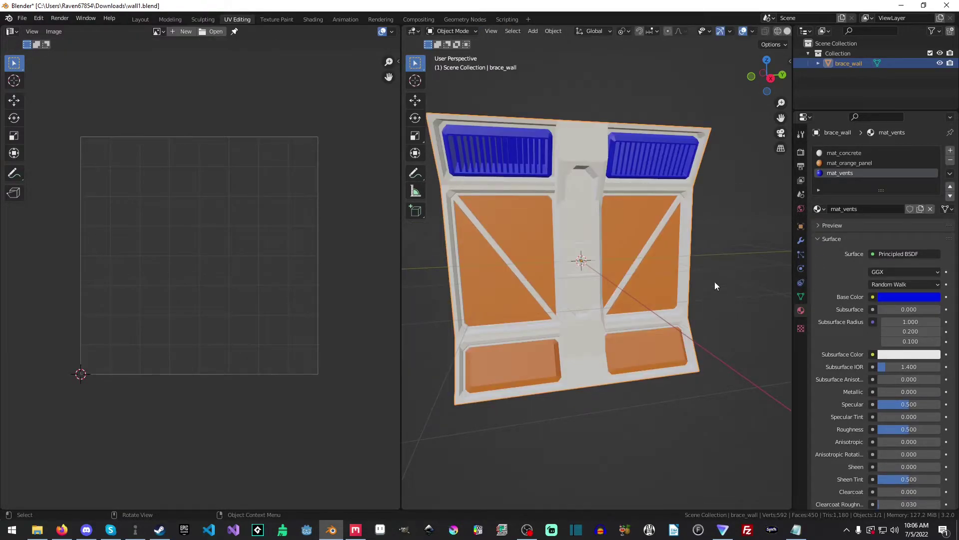
left_click(141, 19)
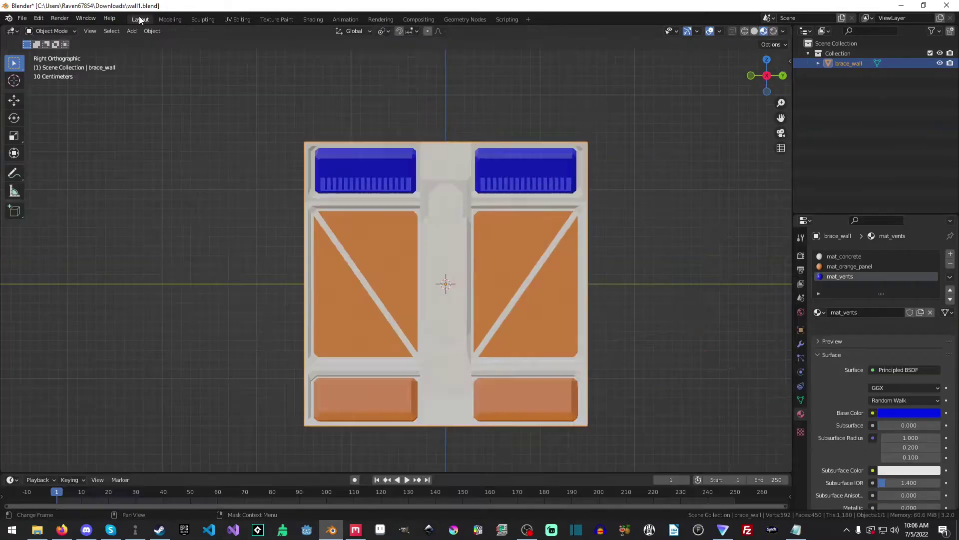
middle_click_drag(522, 280, 509, 259)
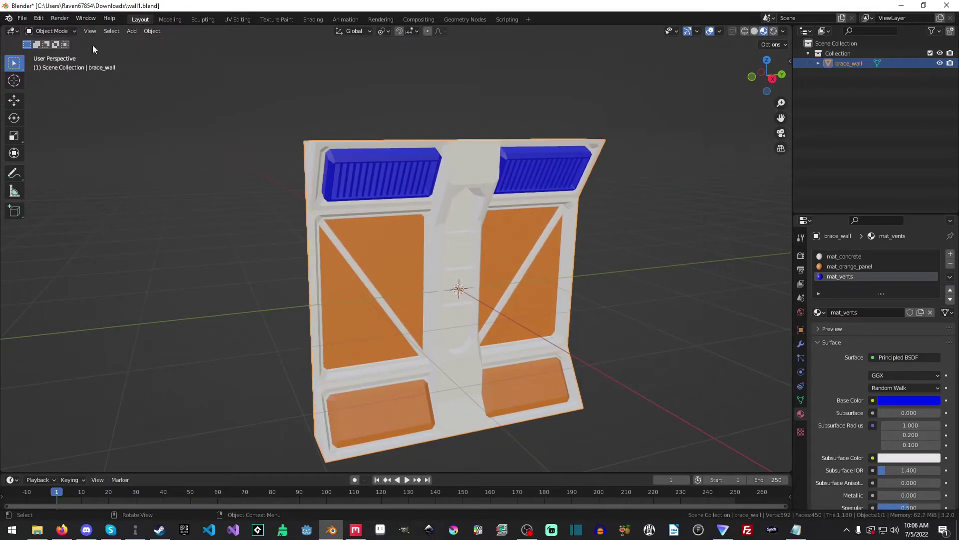
Export the selected wall as an FBX file named wall1_multiple.fbx in the Desktop folder.
left_click(22, 18)
mouse_move(56, 163)
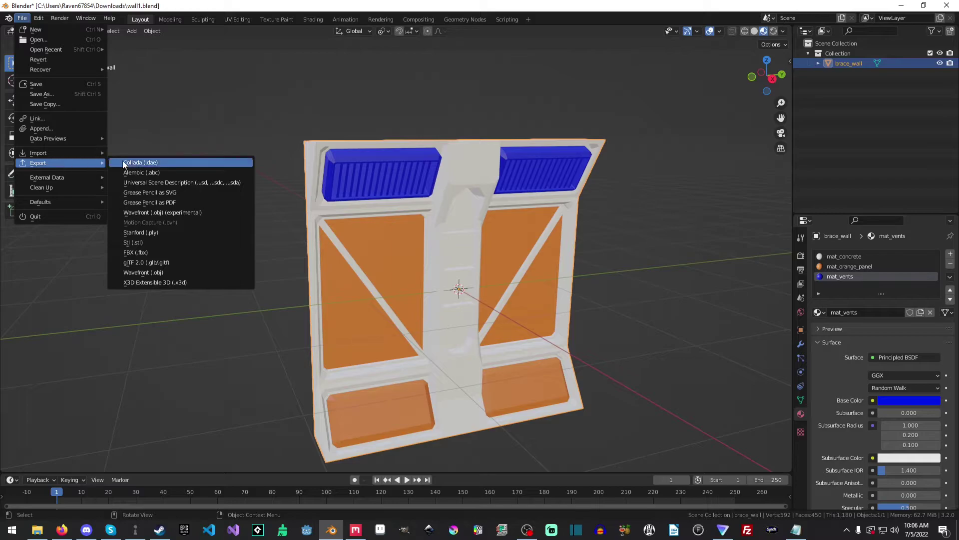
left_click(149, 254)
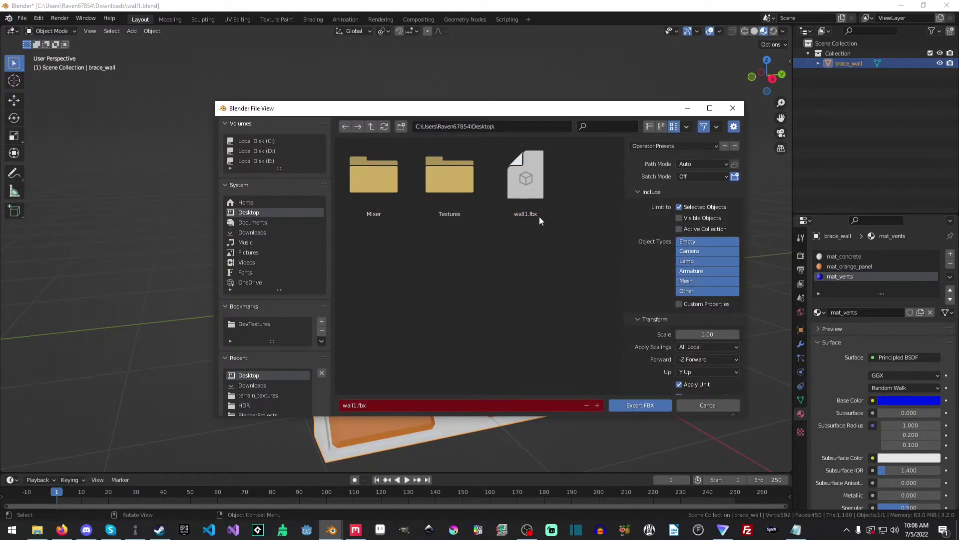
left_click(357, 405)
left_click(357, 405)
type("_")
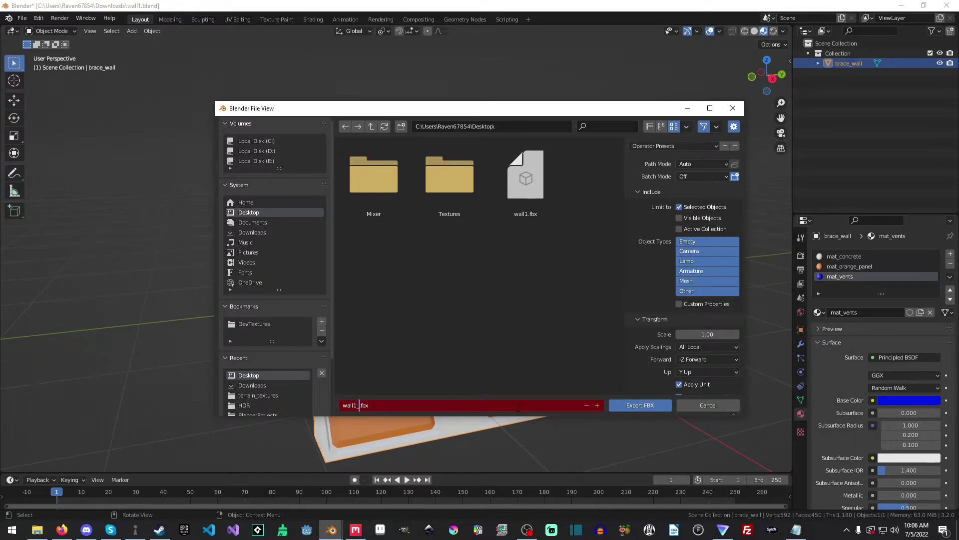
type("multiple")
key("Return")
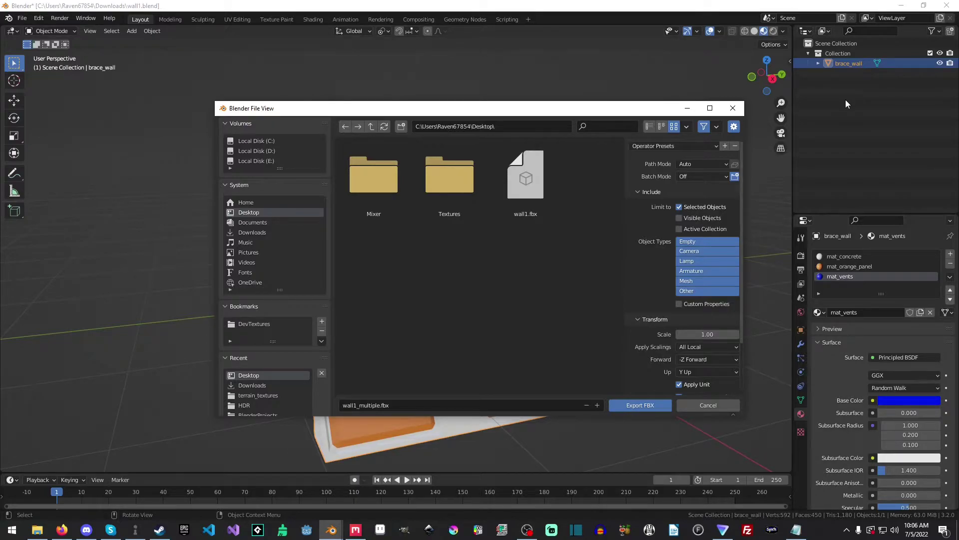
left_click(625, 406)
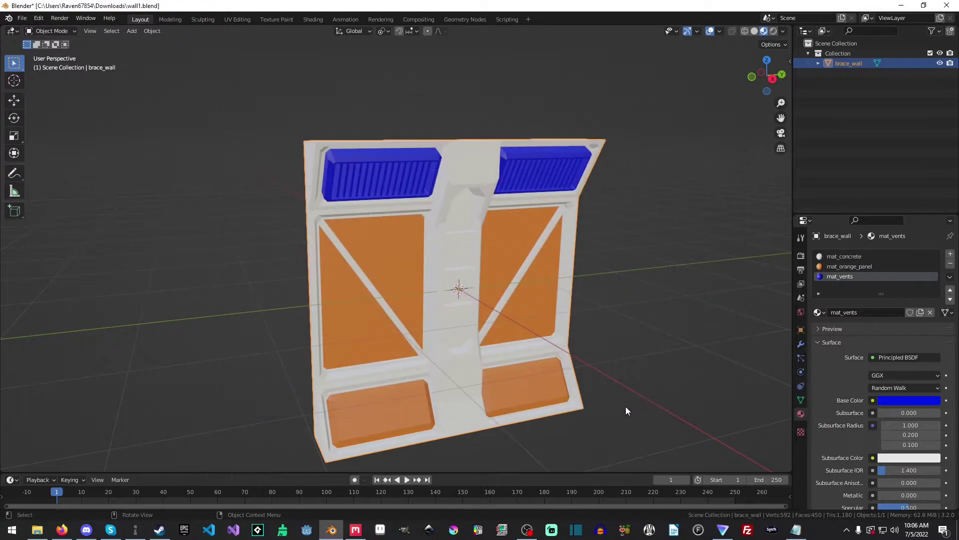
Switch to Quixel Mixer and create a new mix named wall1_multiple with a 1024 px working resolution.
left_click(356, 529)
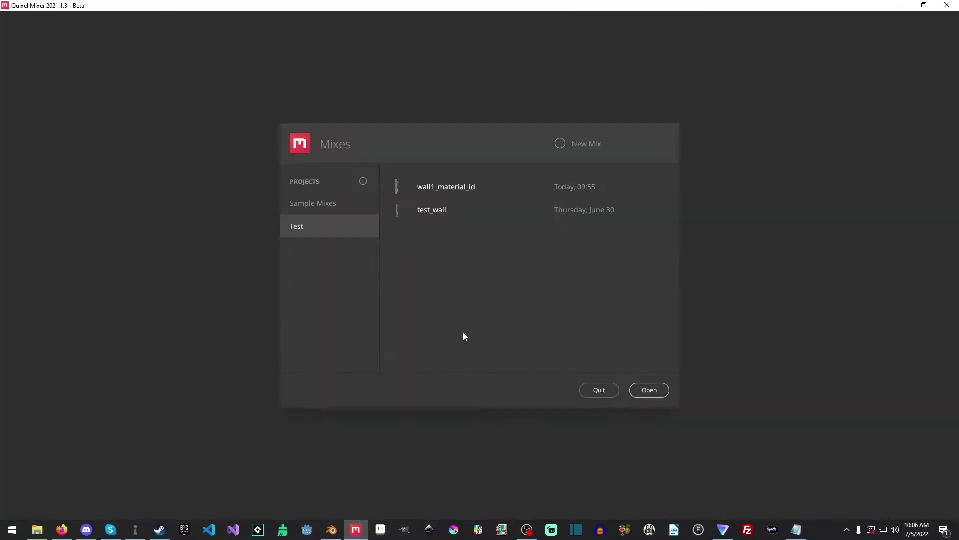
left_click(594, 146)
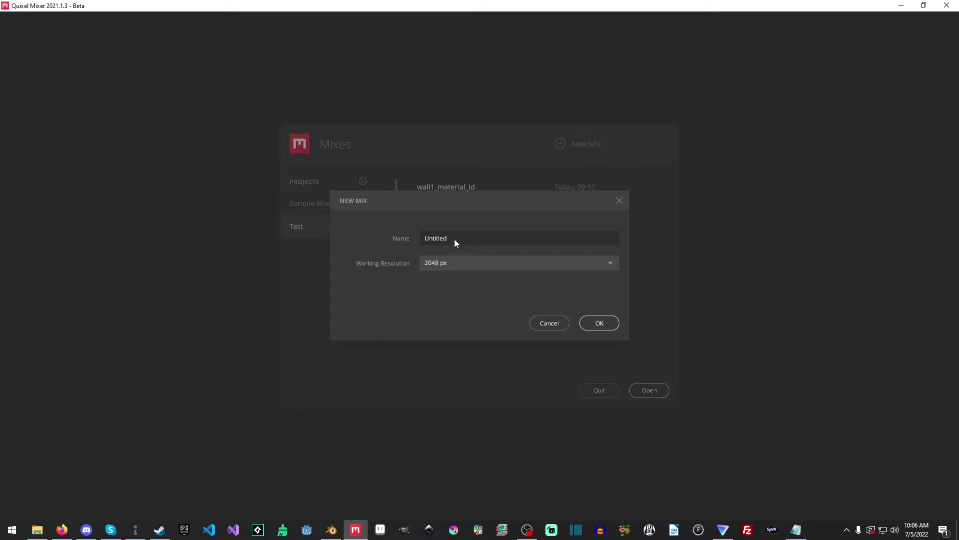
type("wall1_multiple")
left_click(448, 265)
left_click(450, 308)
left_click(590, 324)
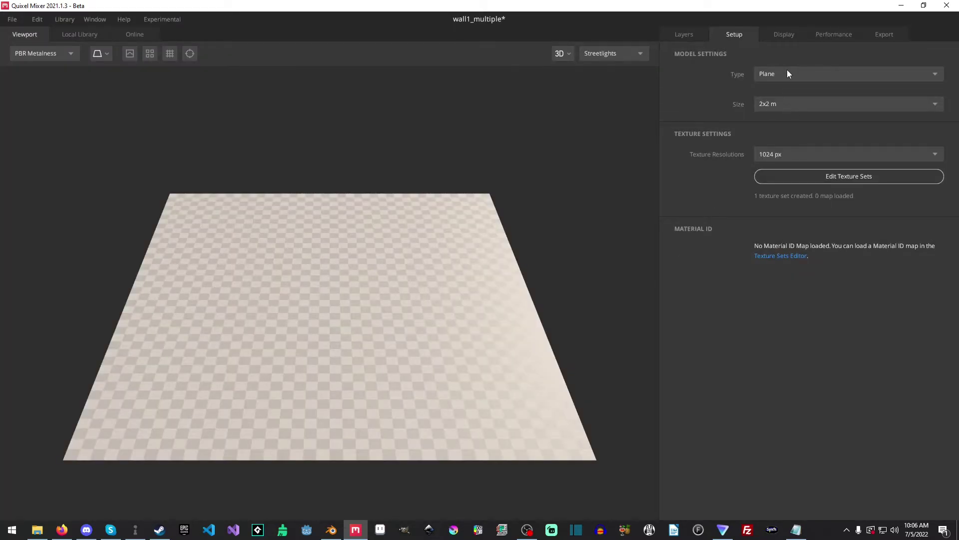
Load wall1_multiple.fbx as a custom model and create its texture sets from materials.
left_click(787, 73)
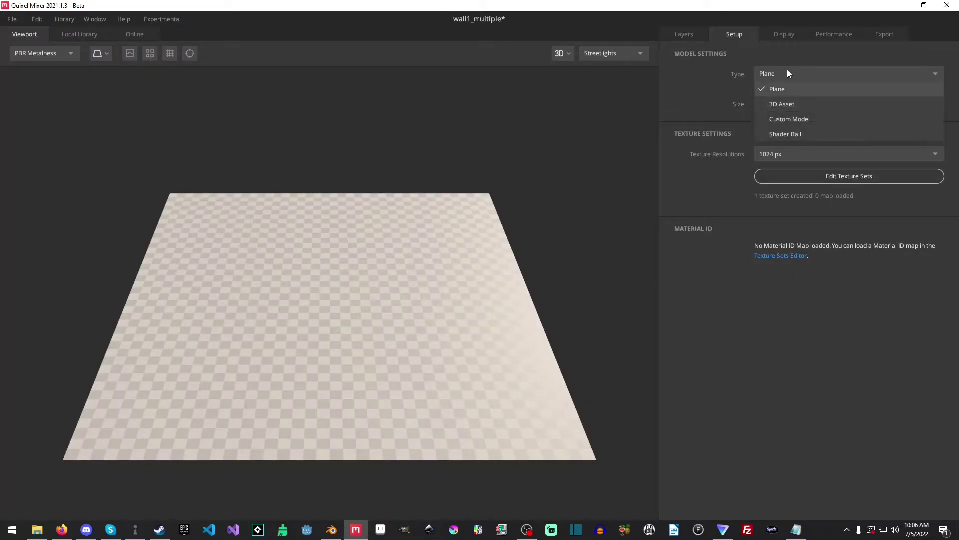
left_click(814, 118)
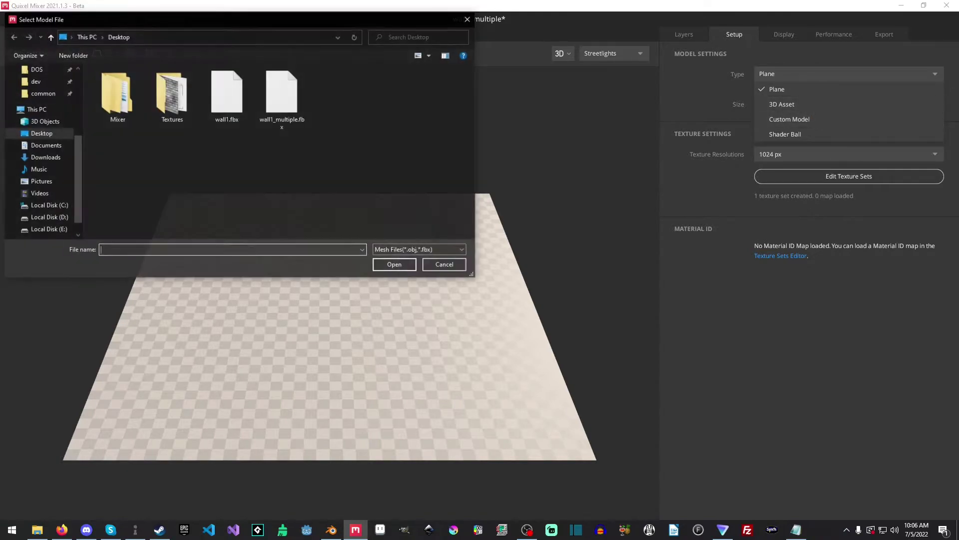
double_click(282, 95)
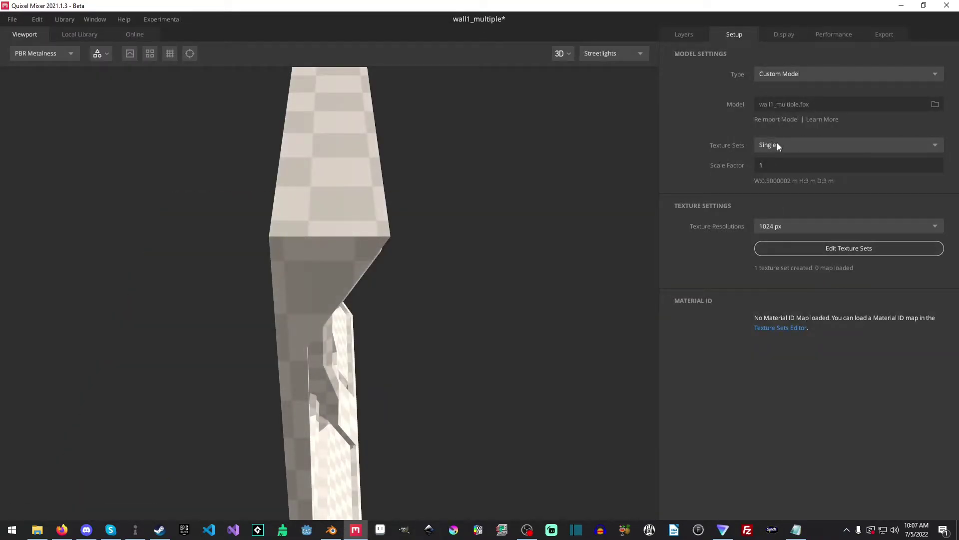
left_click(777, 142)
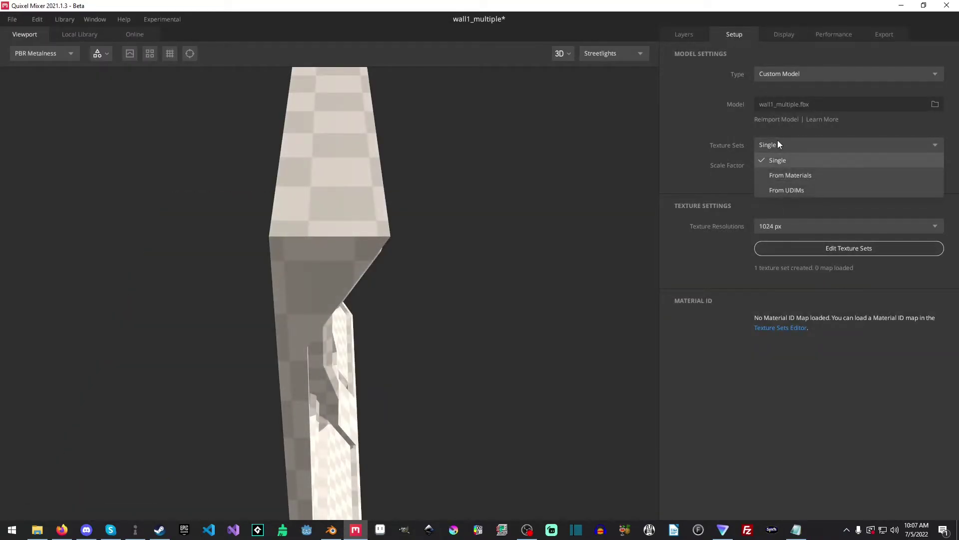
left_click(800, 175)
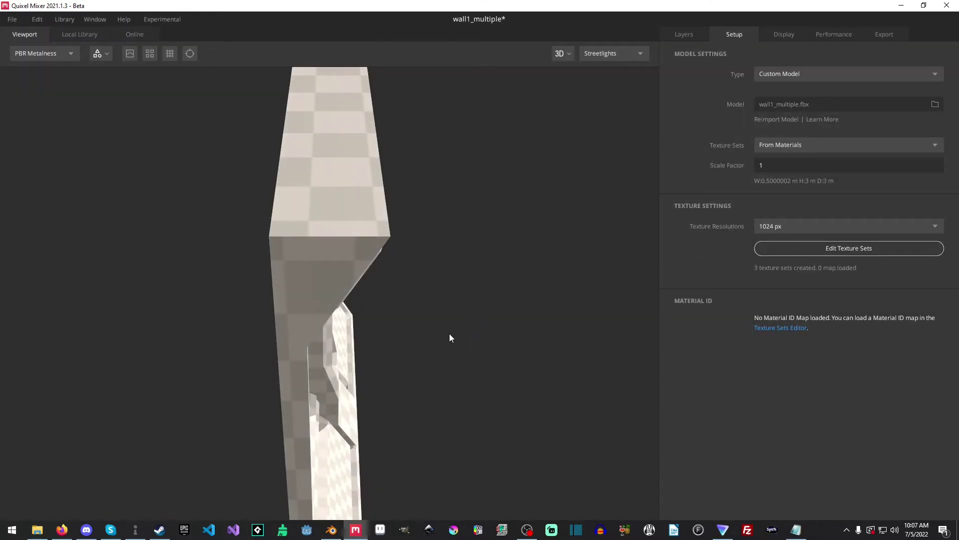
left_click_drag(449, 333, 300, 170)
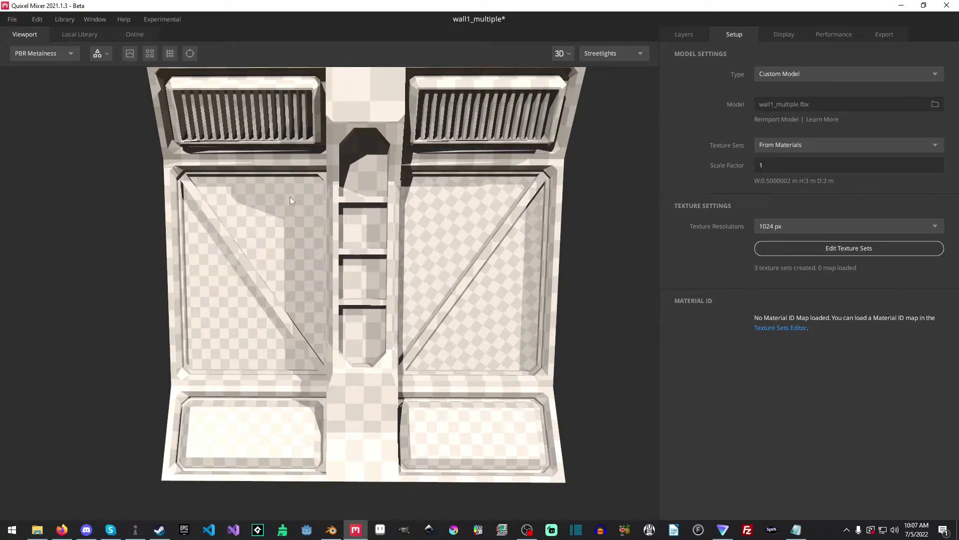
Add two more layer sets and rename Layer Set 1 as MAT_CONCRETE.
left_click(680, 34)
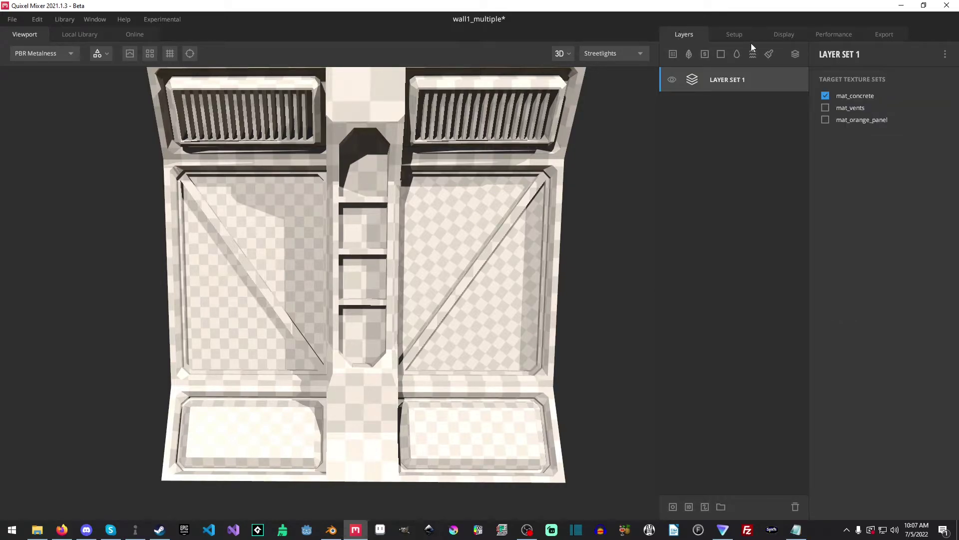
left_click(801, 56)
left_click(802, 56)
double_click(729, 131)
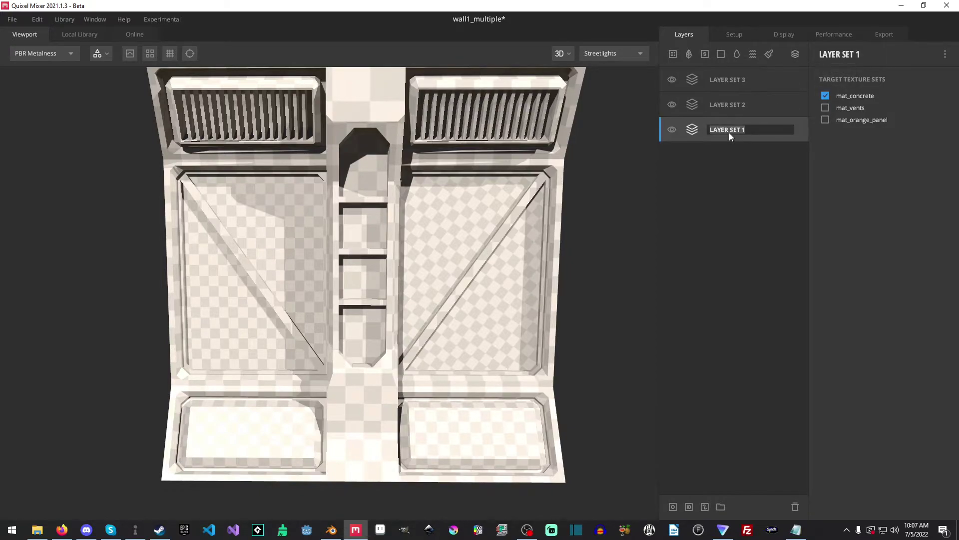
type("MAT_CONCRETE")
key("Return")
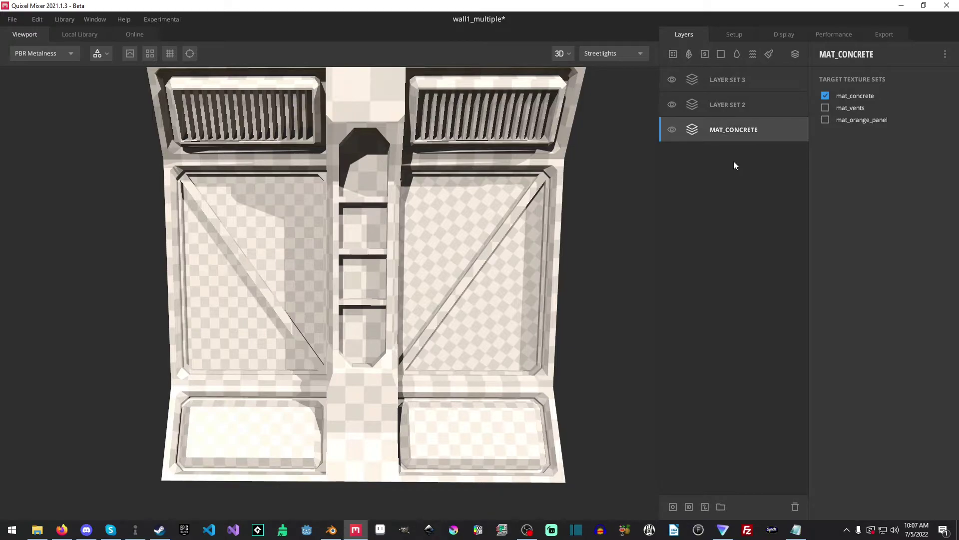
Rename Layer Set 2 as MAT_VENTS and Layer Set 3 as MAT_ORANGE_PANEL.
left_click(727, 103)
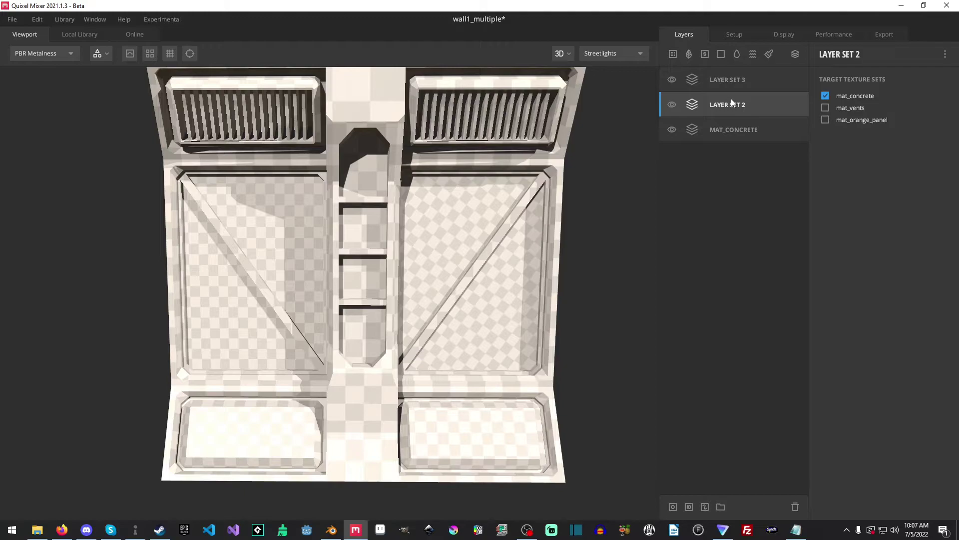
double_click(742, 107)
type("MAT_VENTS")
key("Return")
double_click(732, 85)
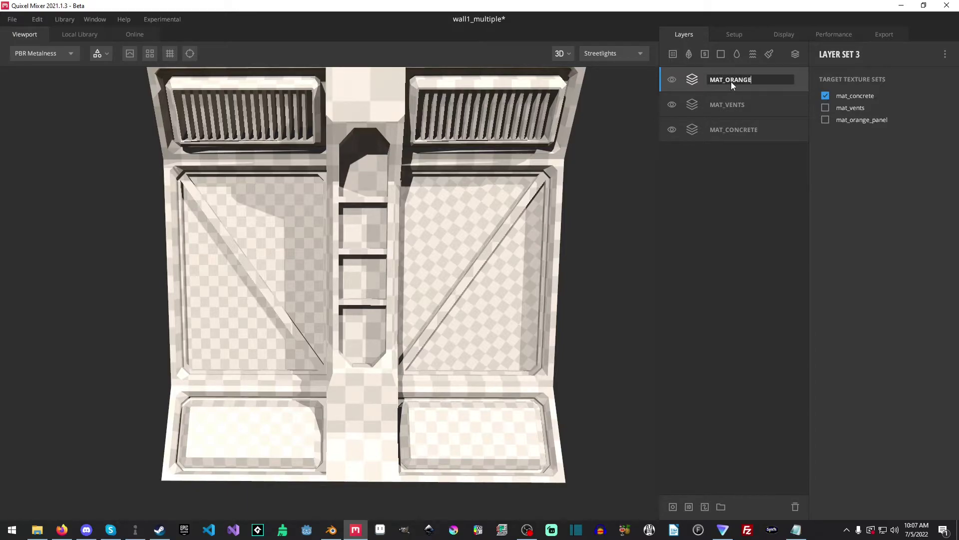
type("MAT_ORANGE_PANEL")
key("Return")
Review the base map slots of mat_concrete, mat_vents and mat_orange_panel in the Texture Sets Editor.
left_click(743, 35)
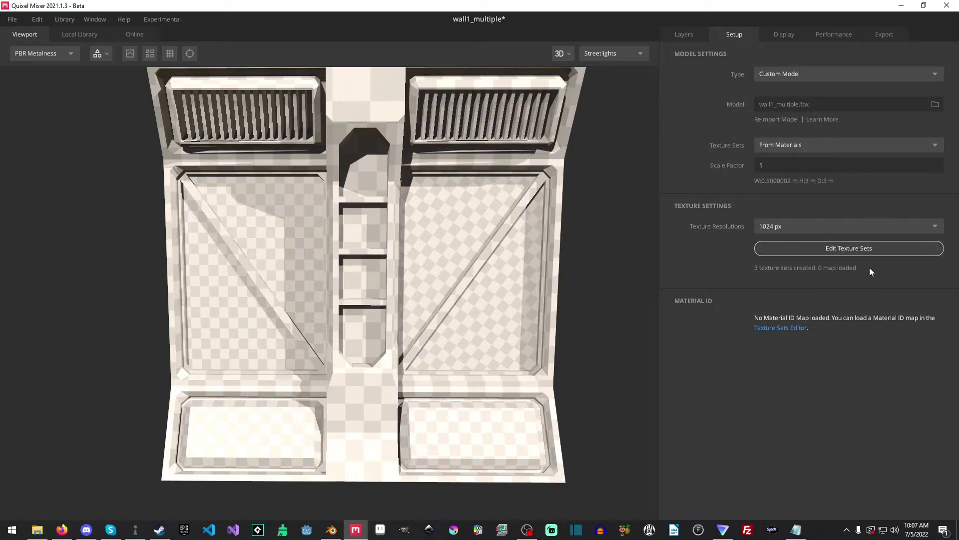
left_click(786, 327)
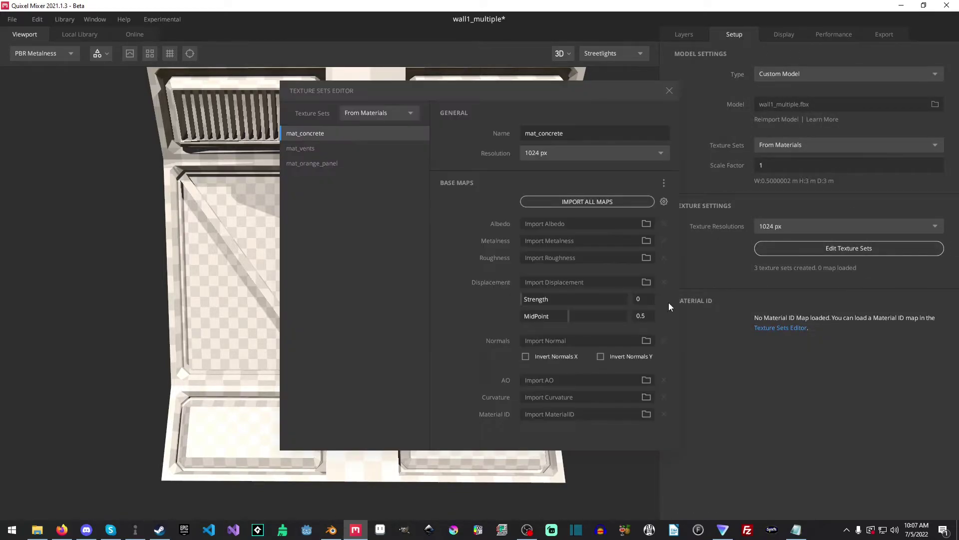
left_click(318, 150)
left_click(321, 162)
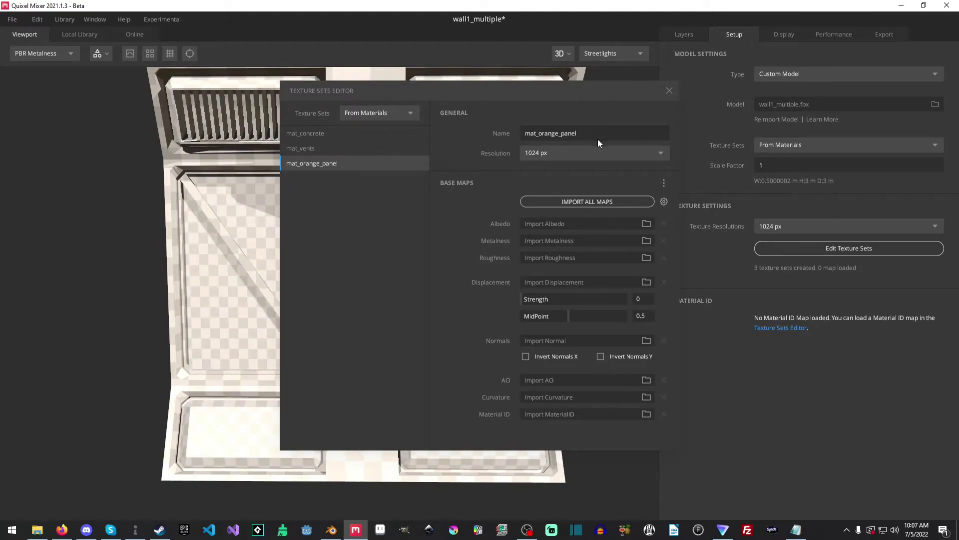
left_click(325, 136)
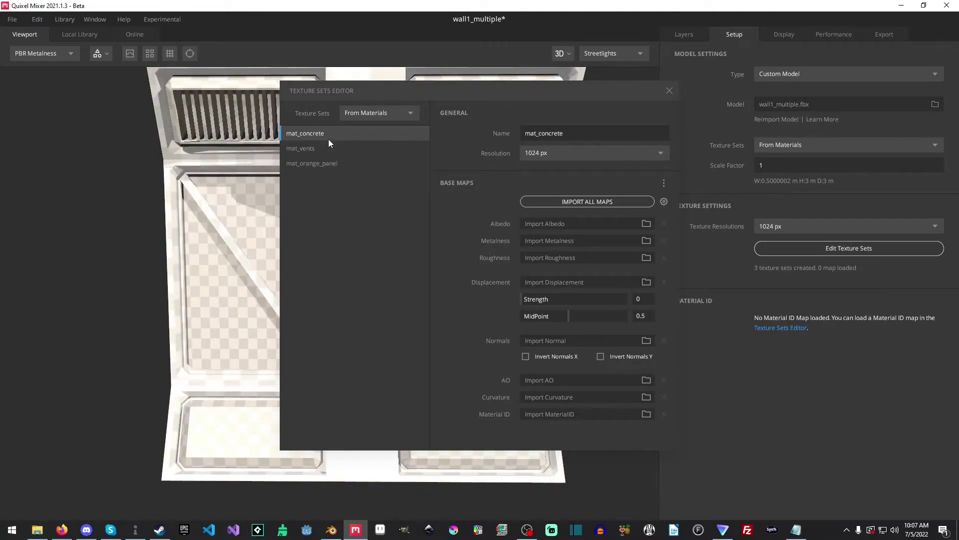
left_click(668, 91)
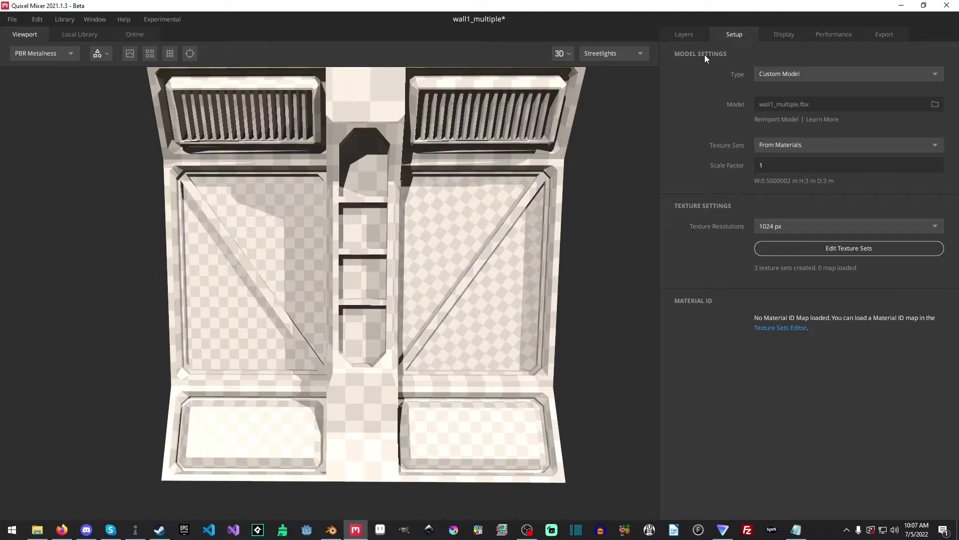
Make the MAT_ORANGE_PANEL layer set target only the mat_orange_panel texture set instead of mat_concrete.
left_click(691, 38)
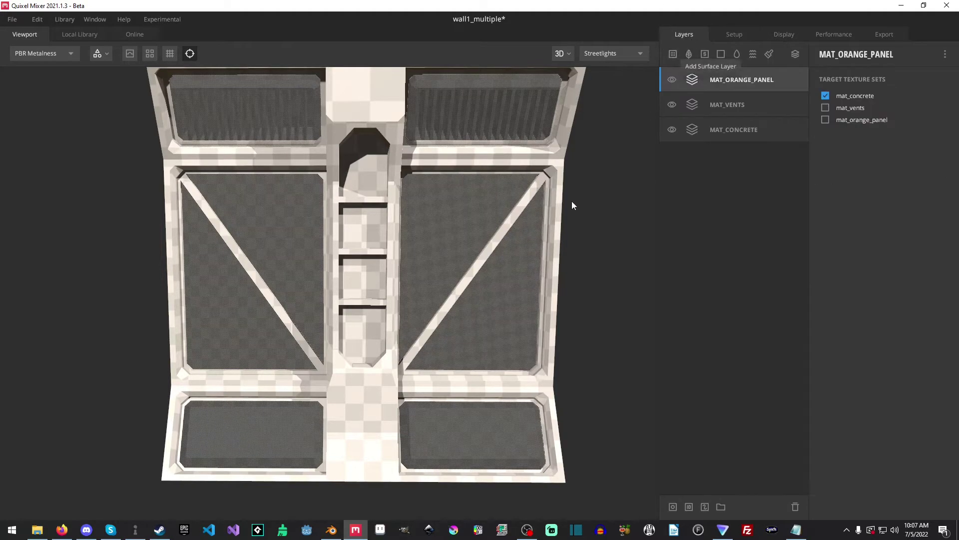
left_click(749, 106)
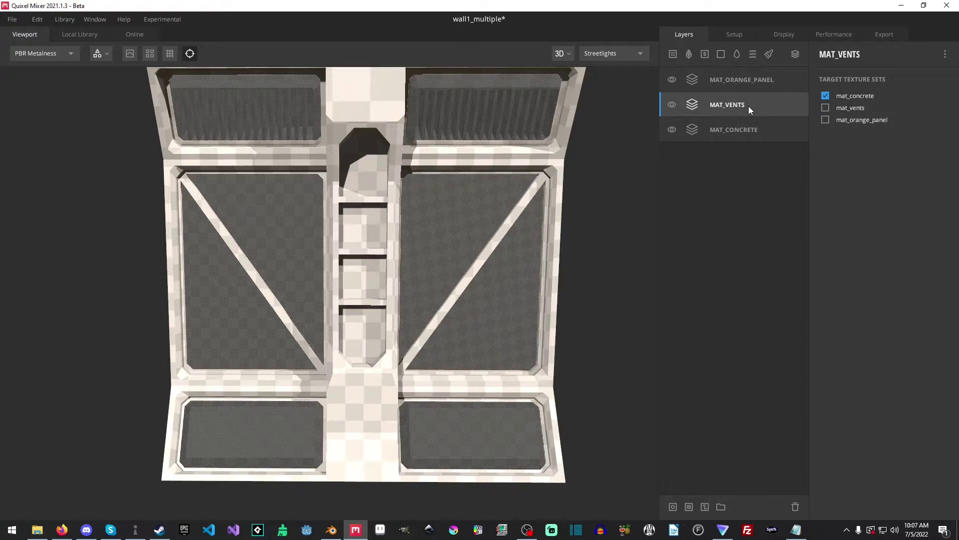
left_click(750, 130)
left_click(738, 81)
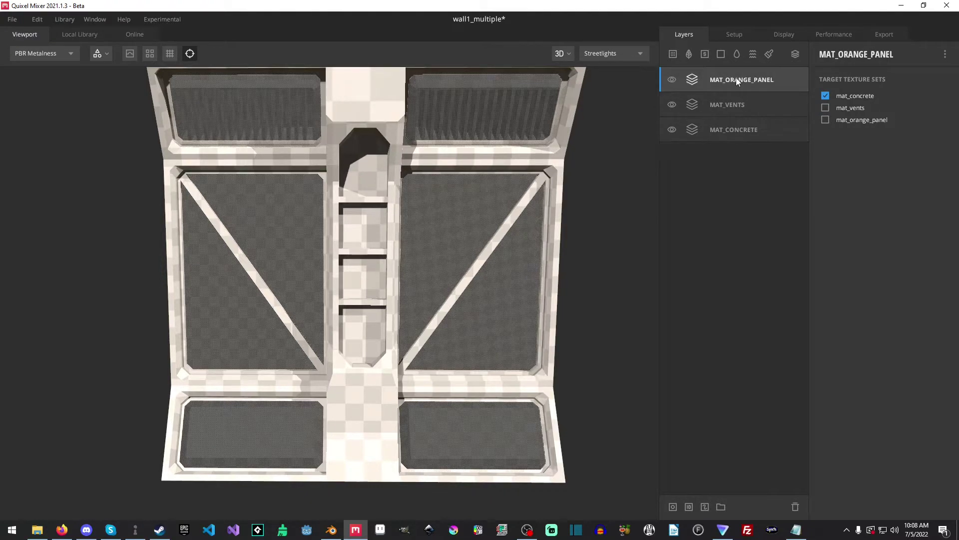
left_click(826, 96)
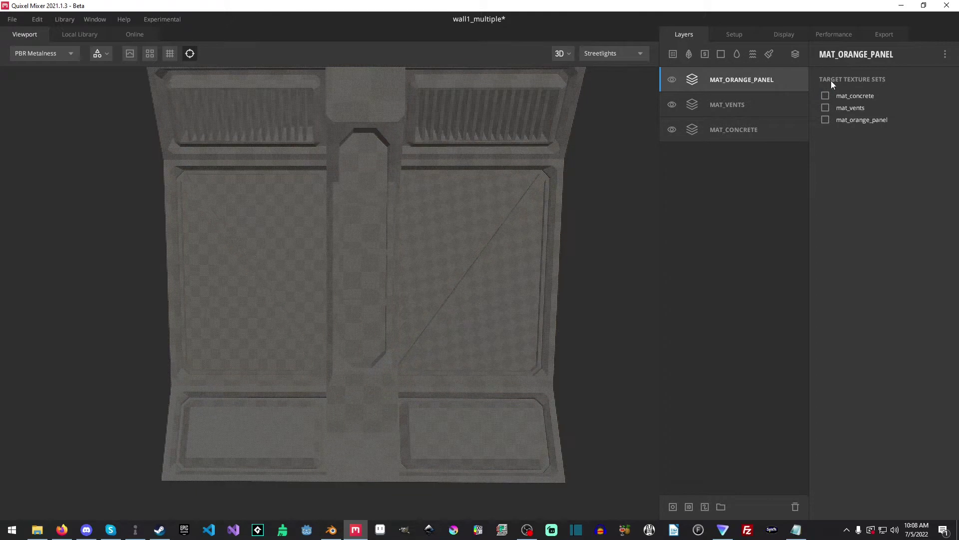
left_click(826, 120)
Make the MAT_VENTS layer set target only the mat_vents texture set, and check each layer set's highlighted area on the wall.
left_click(753, 107)
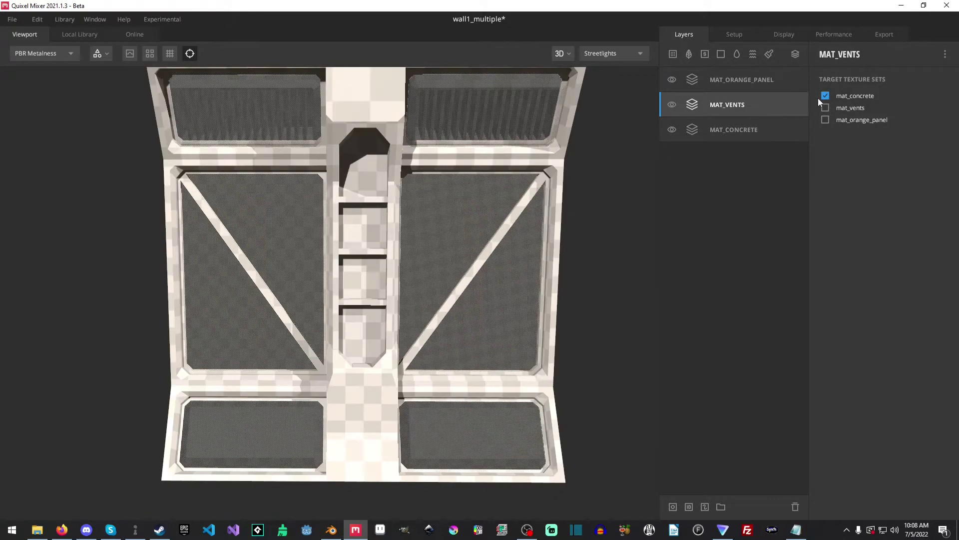
left_click(824, 96)
left_click(825, 107)
left_click(770, 130)
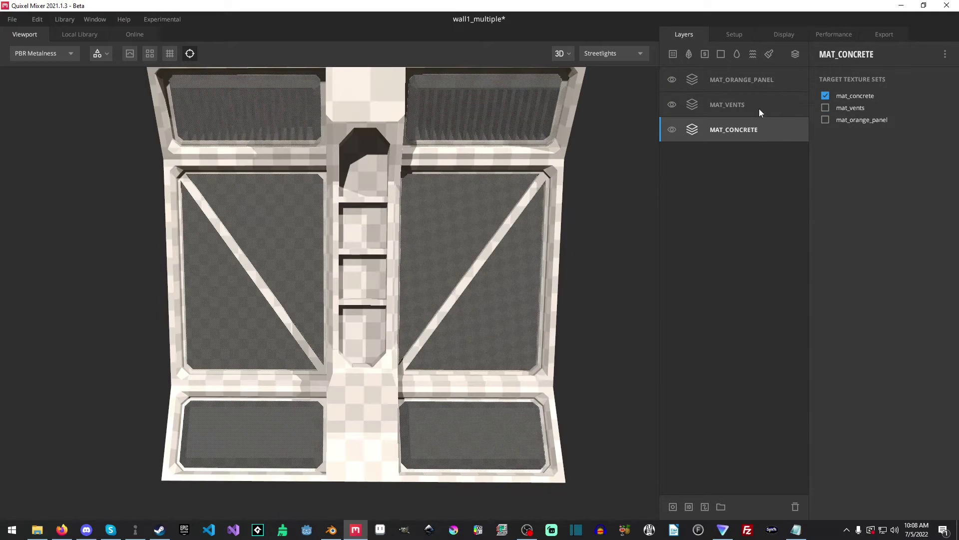
left_click(760, 109)
left_click(754, 85)
left_click(745, 108)
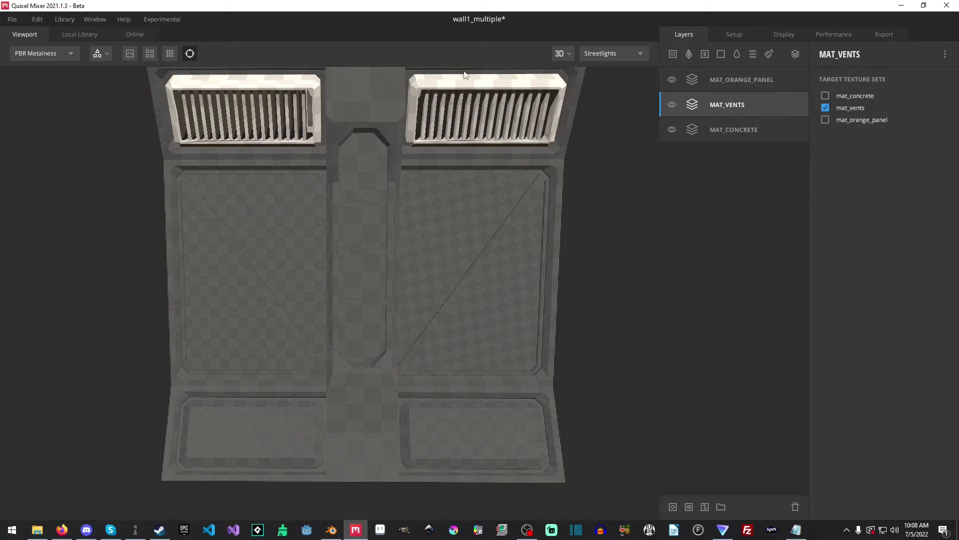
left_click(792, 85)
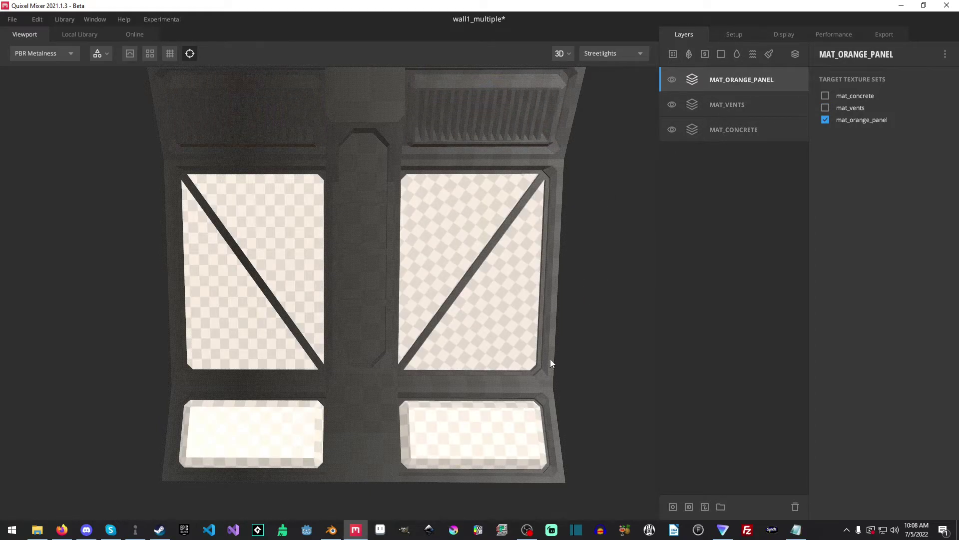
Turn off Active Area Focus so the whole wall is displayed without highlighting.
left_click(190, 54)
left_click(190, 54)
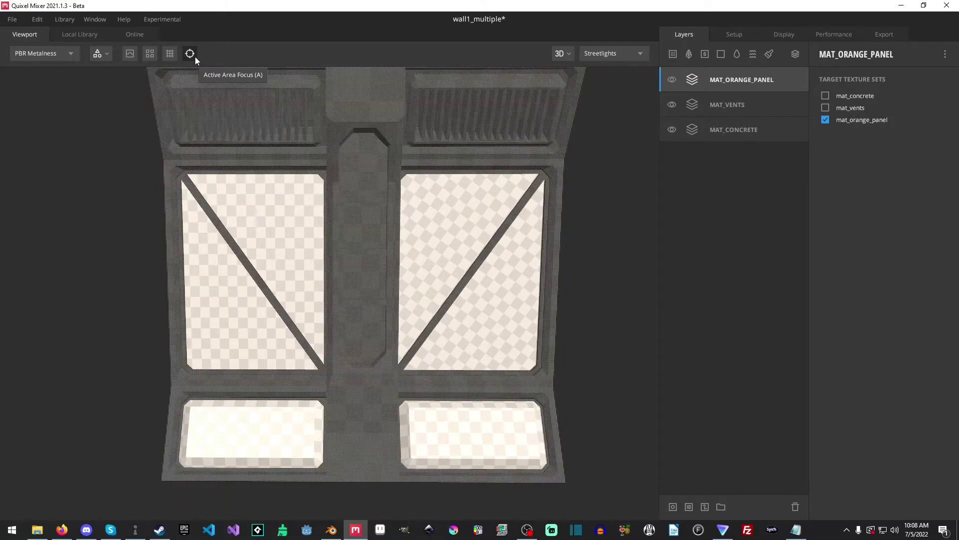
double_click(190, 53)
left_click(190, 54)
left_click_drag(320, 210, 355, 237)
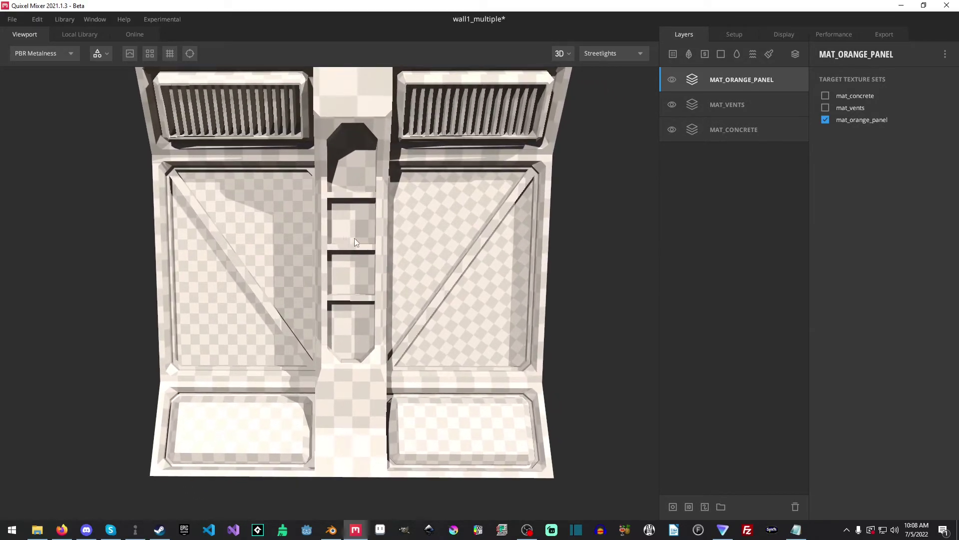
Add the Rough Concrete surface from the local library's Concrete category to the MAT_CONCRETE layer set and collapse the set.
left_click(757, 130)
left_click(678, 55)
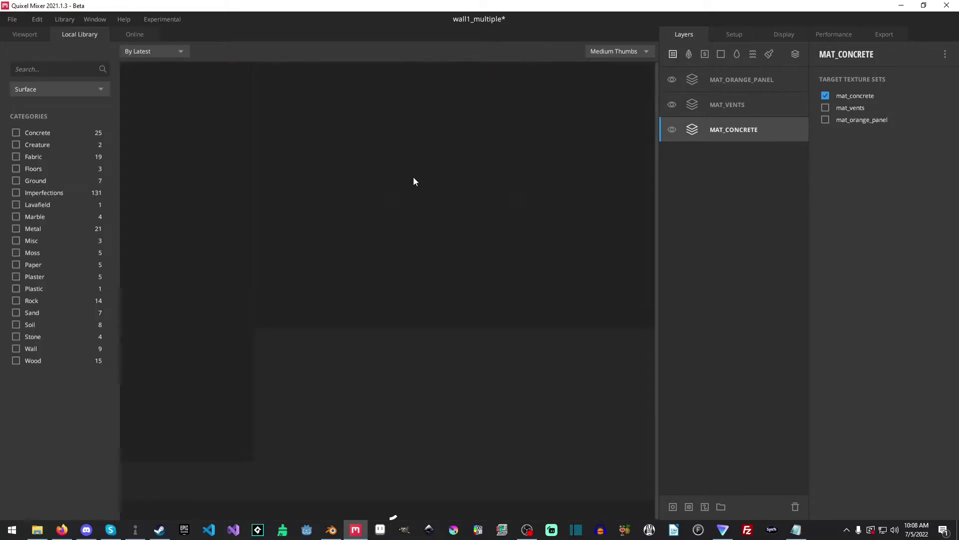
left_click(16, 133)
scroll(370, 310, "down", 5)
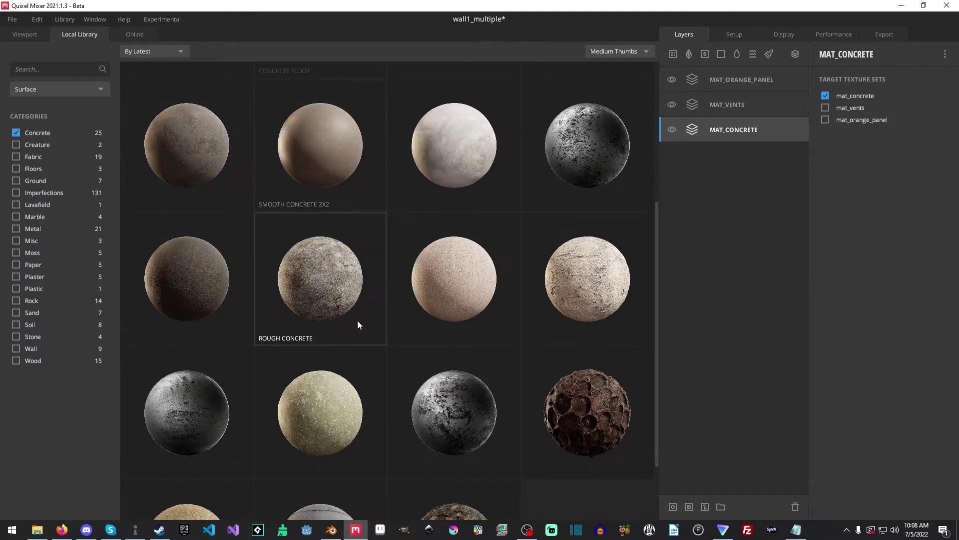
left_click(332, 279)
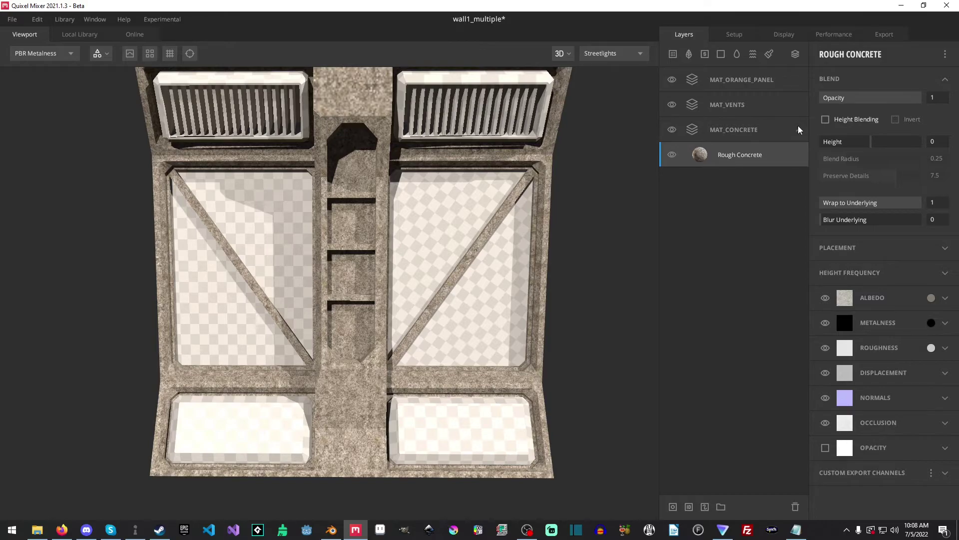
left_click(799, 130)
Add the dark Rusted Metal Sheet surface from the Metal category to the MAT_VENTS layer set and collapse the set.
left_click(773, 106)
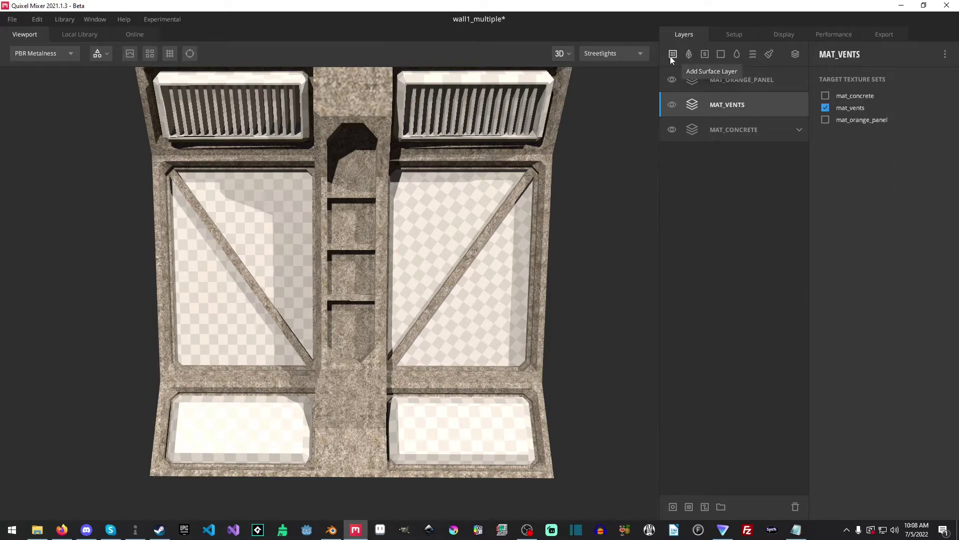
left_click(689, 54)
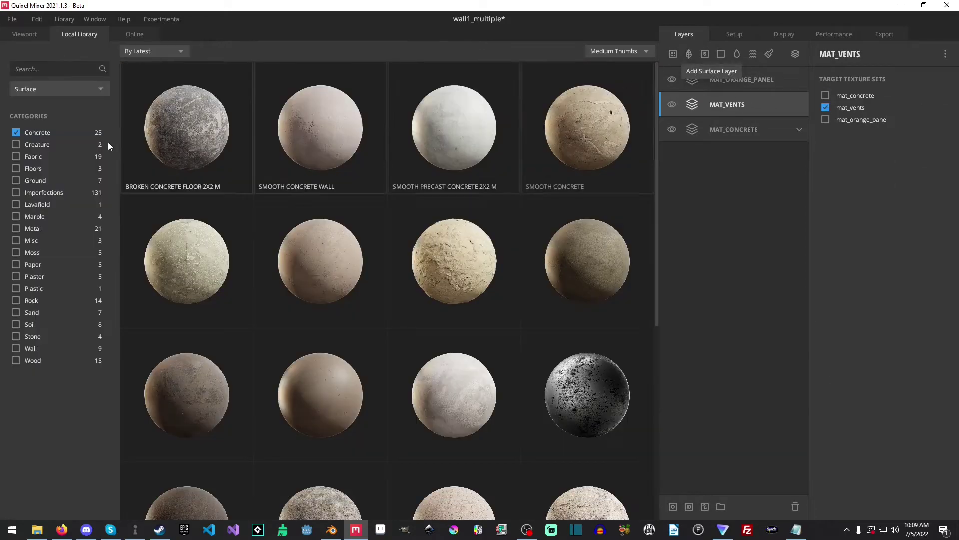
left_click(22, 229)
left_click(458, 143)
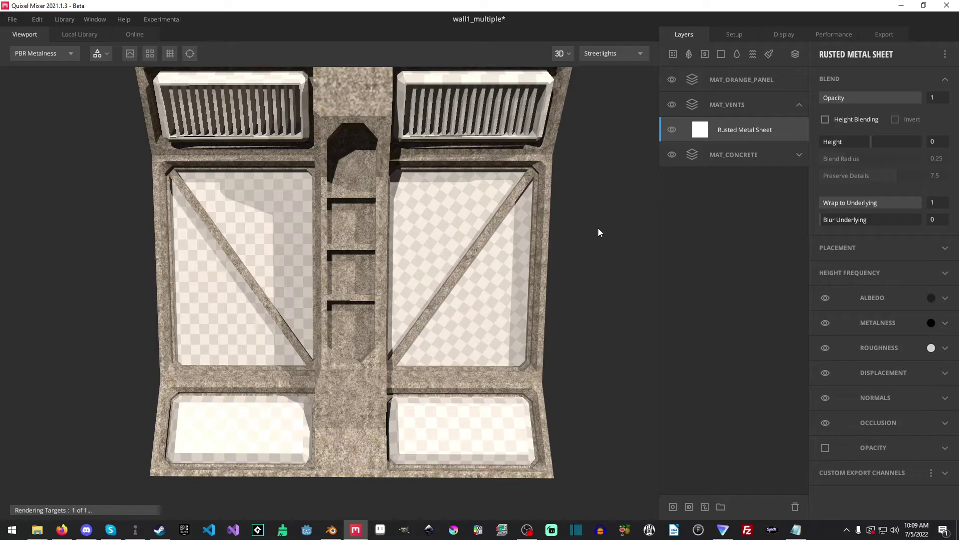
left_click(800, 106)
Add the red Rusted Metal Sheet surface from the Metal category to the MAT_ORANGE_PANEL layer set.
left_click(786, 85)
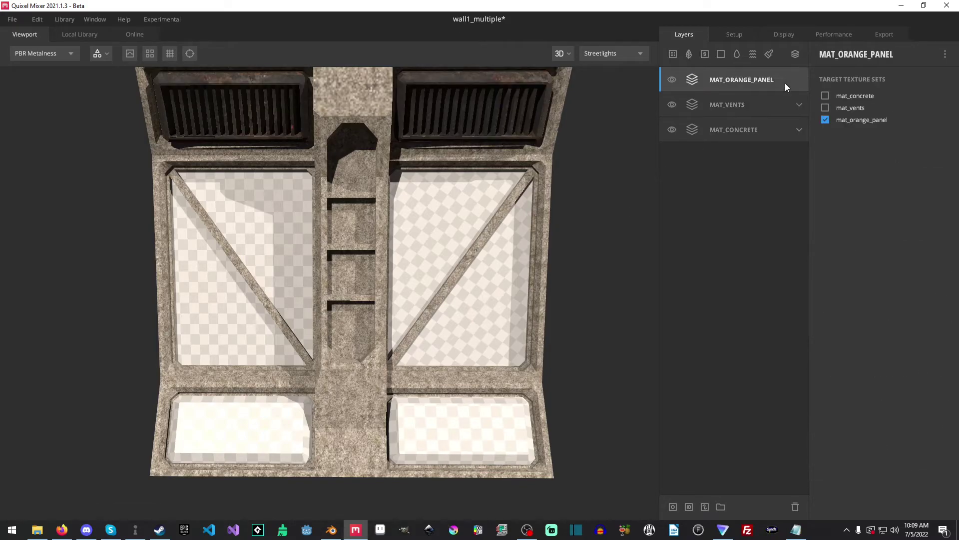
left_click(690, 55)
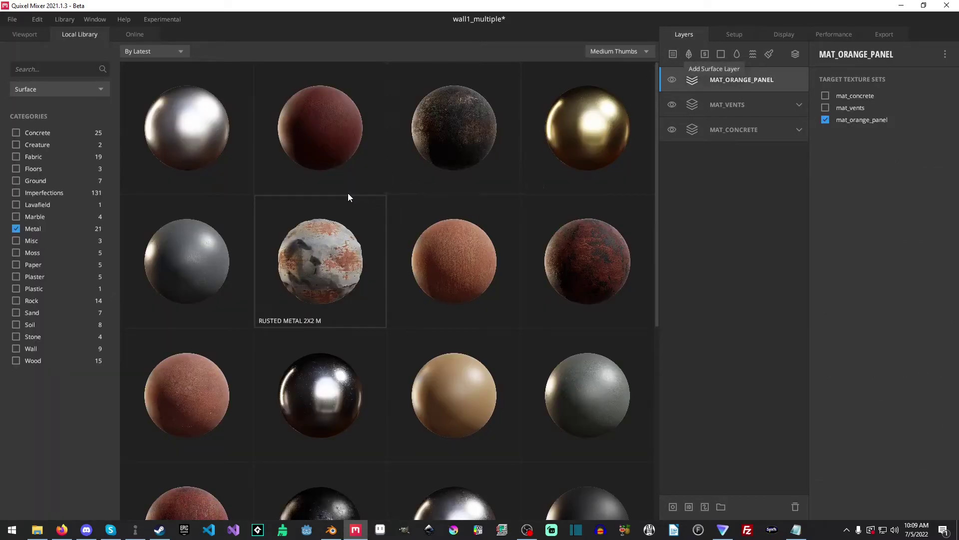
left_click(353, 155)
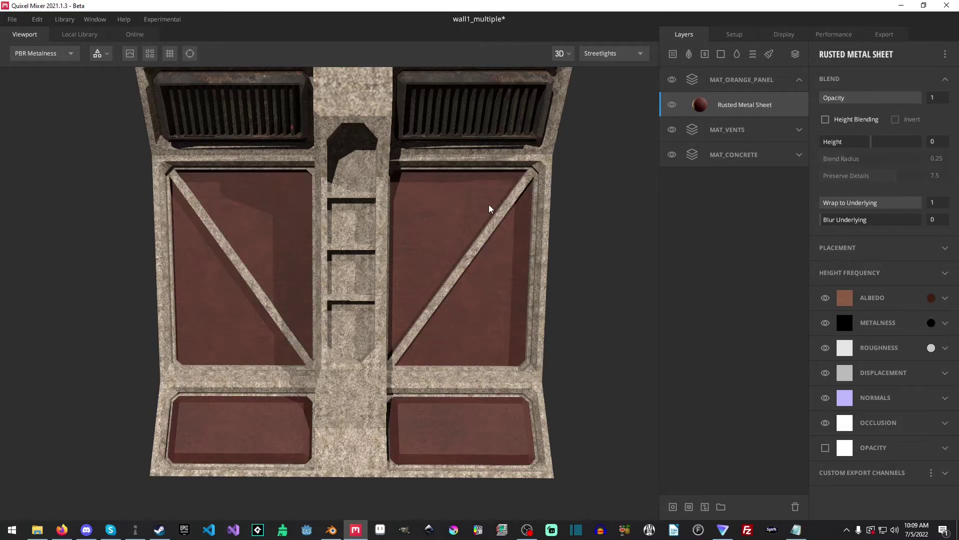
Expand the MAT_VENTS and MAT_CONCRETE layer sets and examine the textured wall from several angles and close up.
left_click_drag(486, 205, 424, 277)
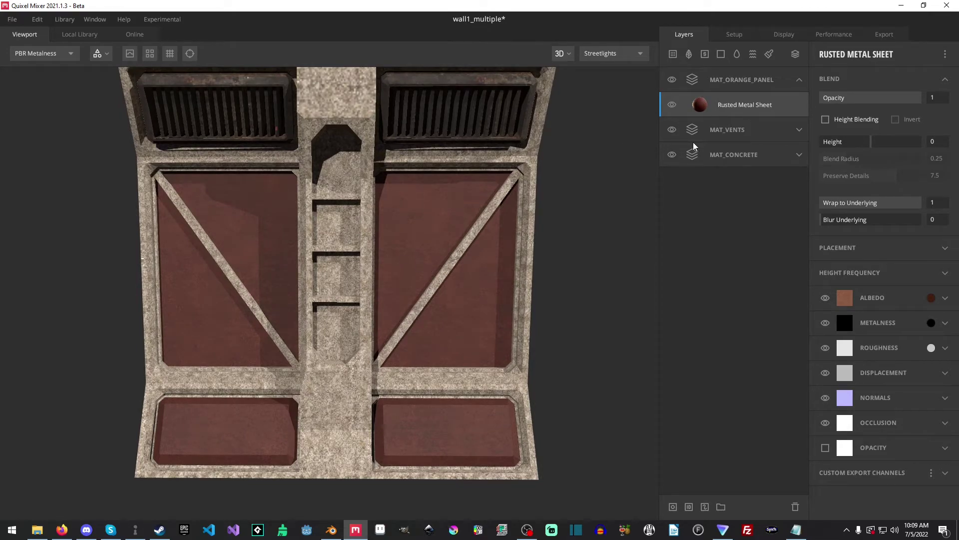
left_click(722, 131)
left_click(801, 129)
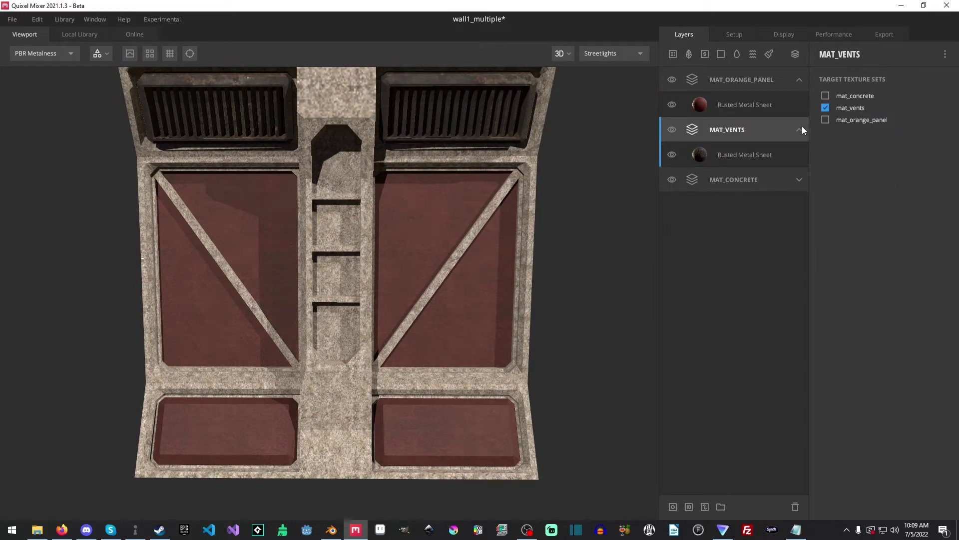
left_click(800, 181)
left_click_drag(451, 259, 473, 320)
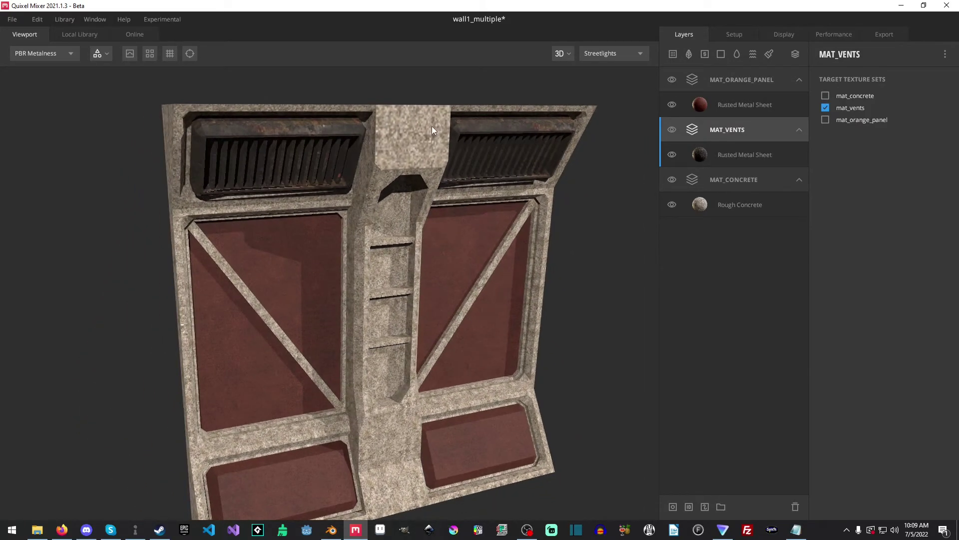
left_click_drag(402, 130, 461, 215)
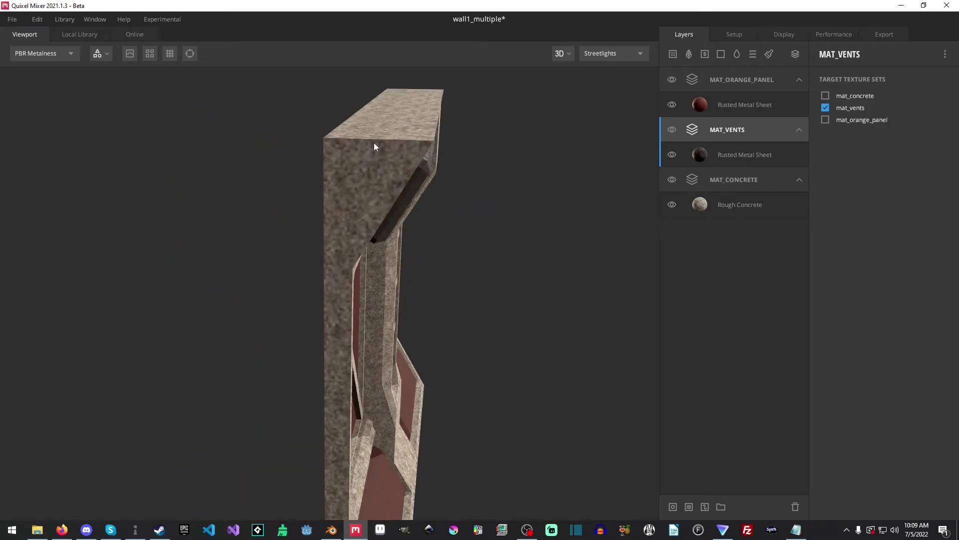
left_click_drag(373, 148, 574, 156)
left_click_drag(553, 250, 358, 187)
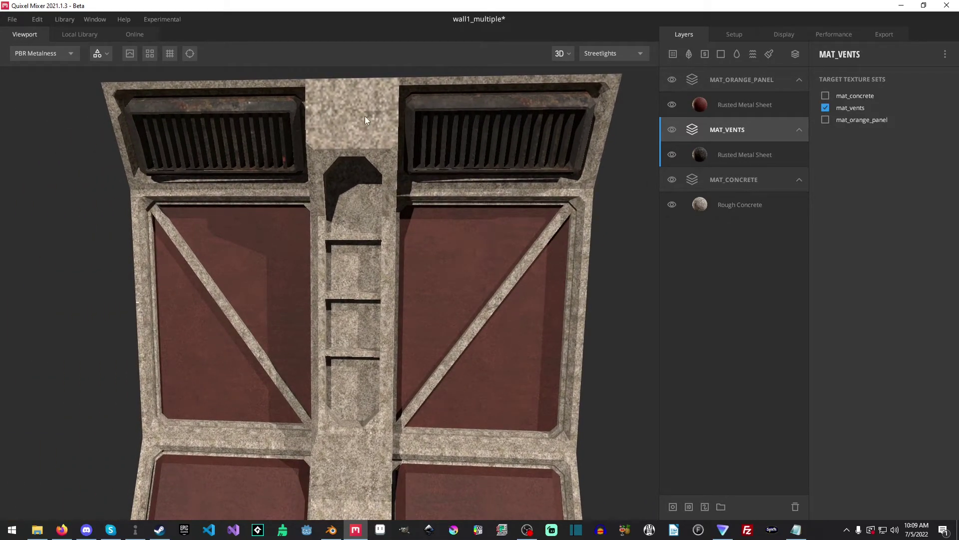
left_click_drag(365, 119, 441, 248)
mouse_move(525, 252)
left_mouse_down()
mouse_move(445, 249)
mouse_move(342, 217)
mouse_move(529, 235)
mouse_move(539, 262)
left_mouse_up()
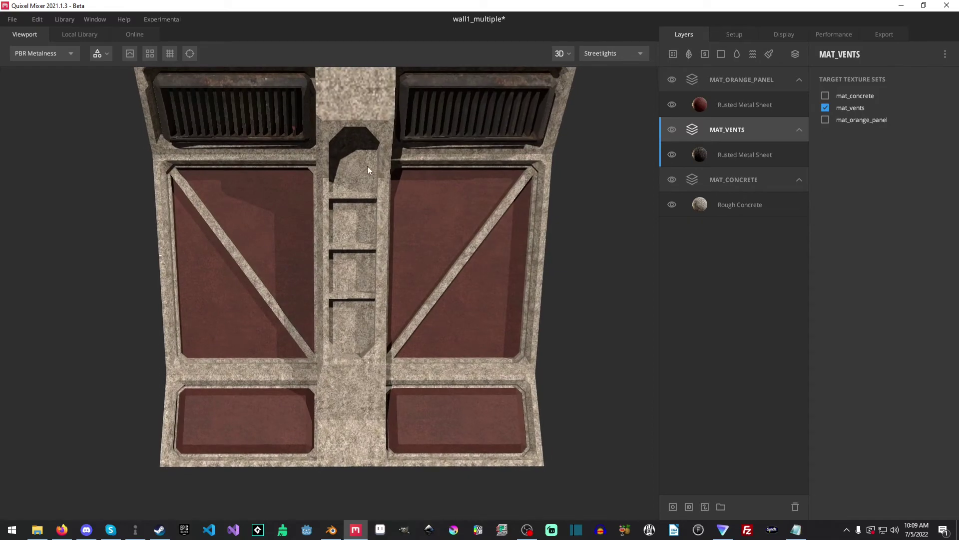
scroll(421, 238, "up", 10)
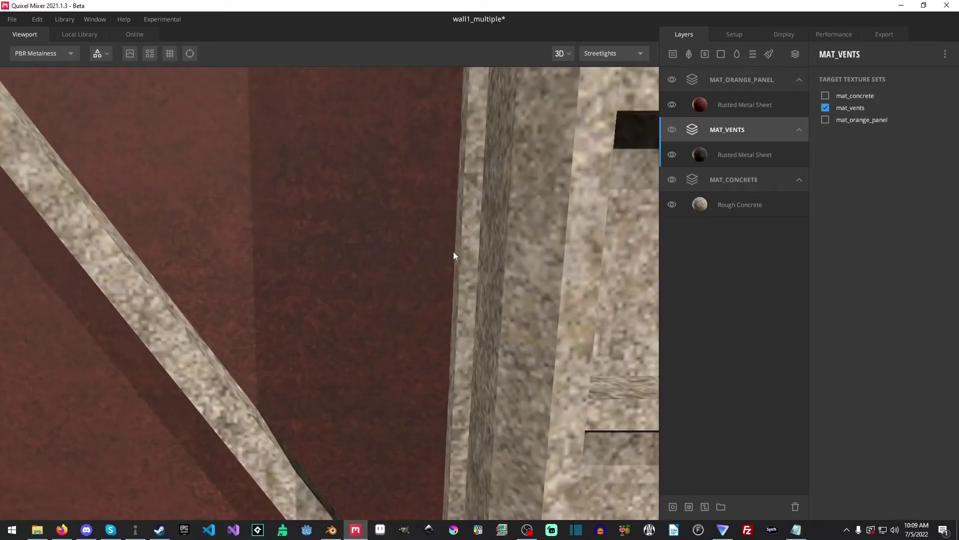
left_click_drag(528, 249, 381, 294)
scroll(381, 289, "down", 5)
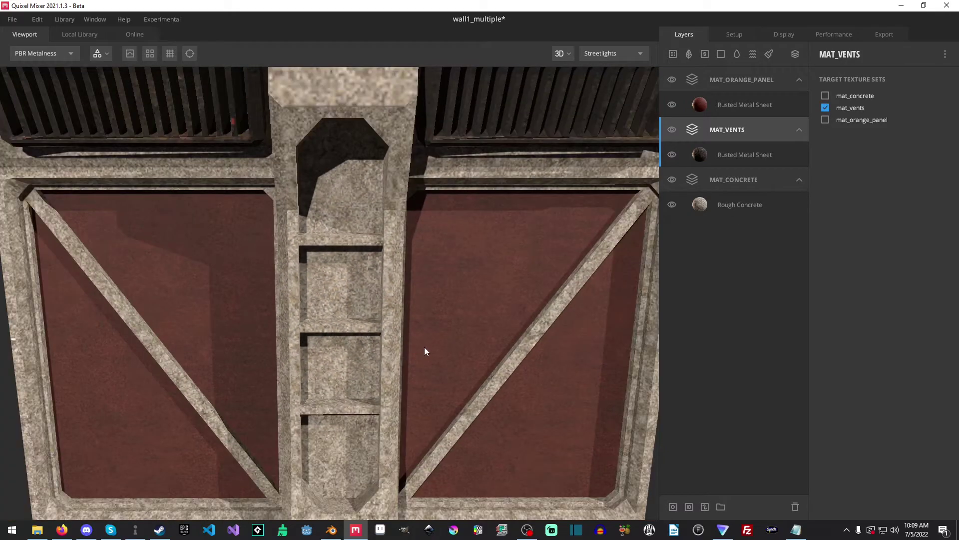
left_click_drag(424, 344, 432, 265)
middle_click_drag(431, 265, 448, 281)
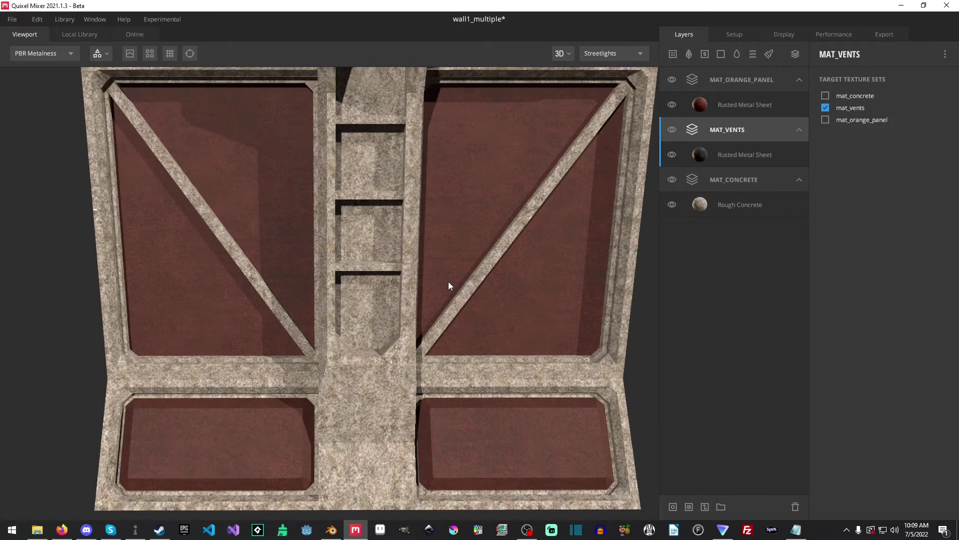
Try a box projection scale of 0.358 on the Rough Concrete layer in MAT_CONCRETE, with the other two layer sets collapsed.
left_click(800, 79)
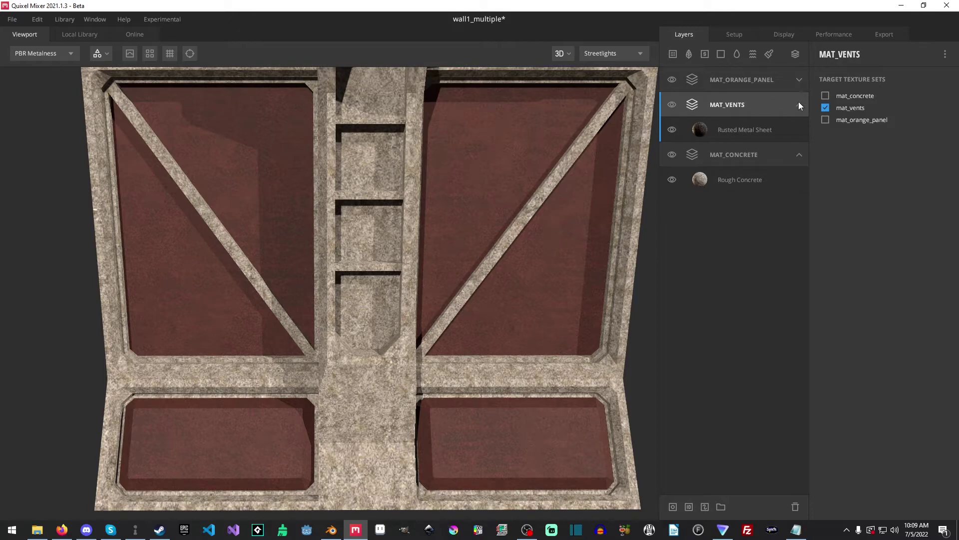
left_click(800, 105)
left_click(772, 161)
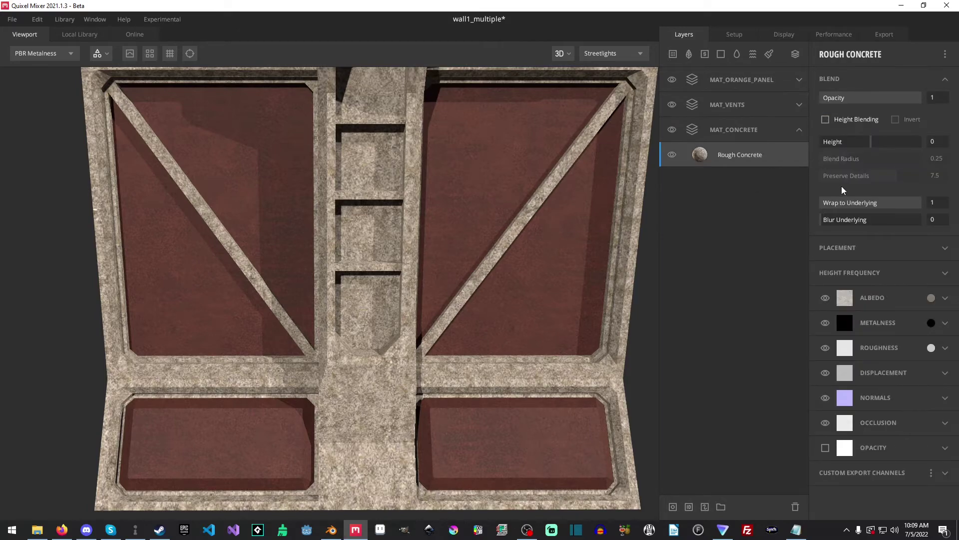
left_click(852, 248)
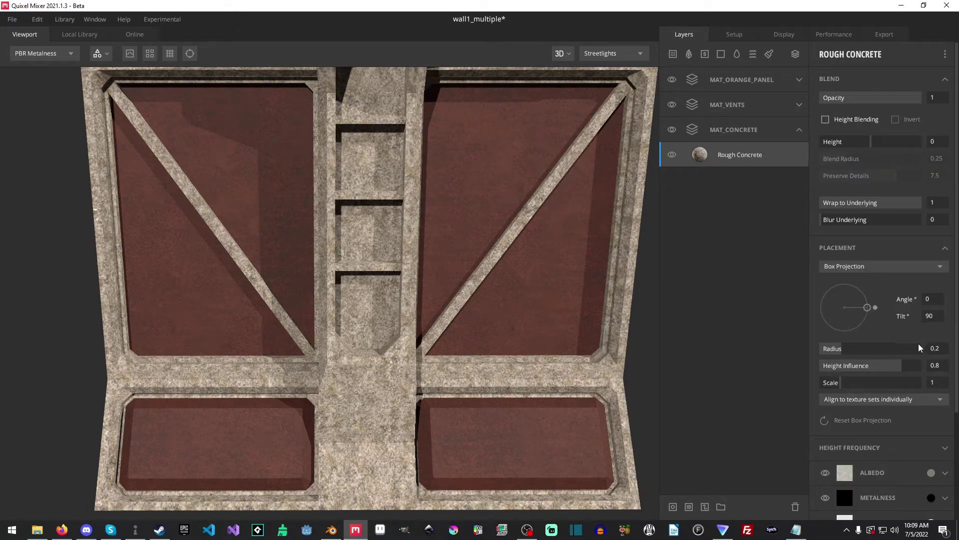
mouse_move(845, 382)
left_mouse_down()
mouse_move(866, 383)
mouse_move(827, 383)
left_mouse_up()
scroll(414, 202, "up", 5)
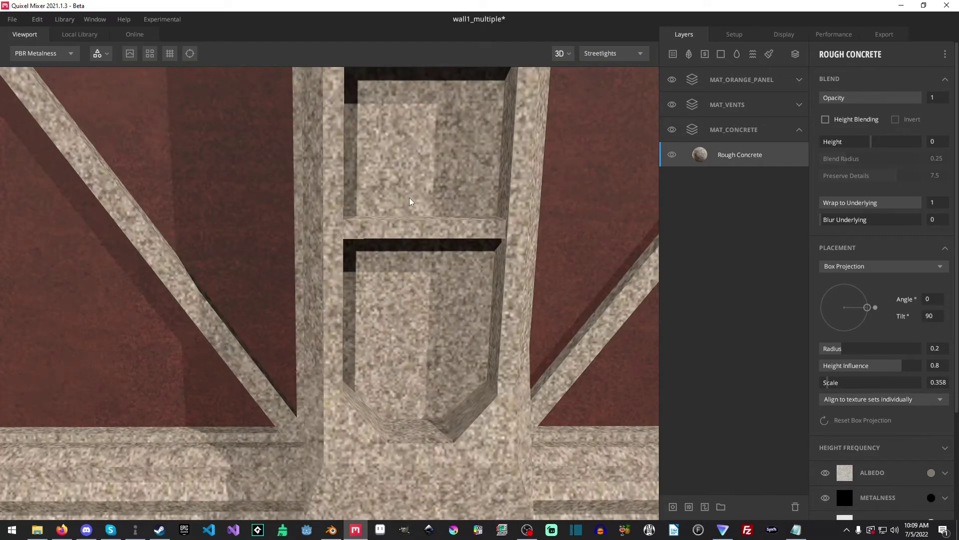
scroll(469, 213, "down", 5)
scroll(901, 366, "down", 1)
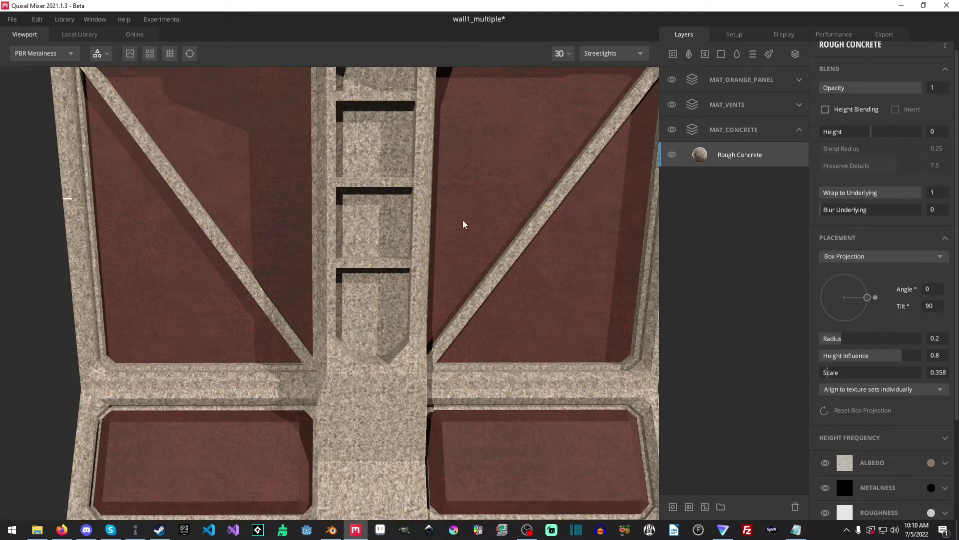
middle_click_drag(464, 217, 445, 288)
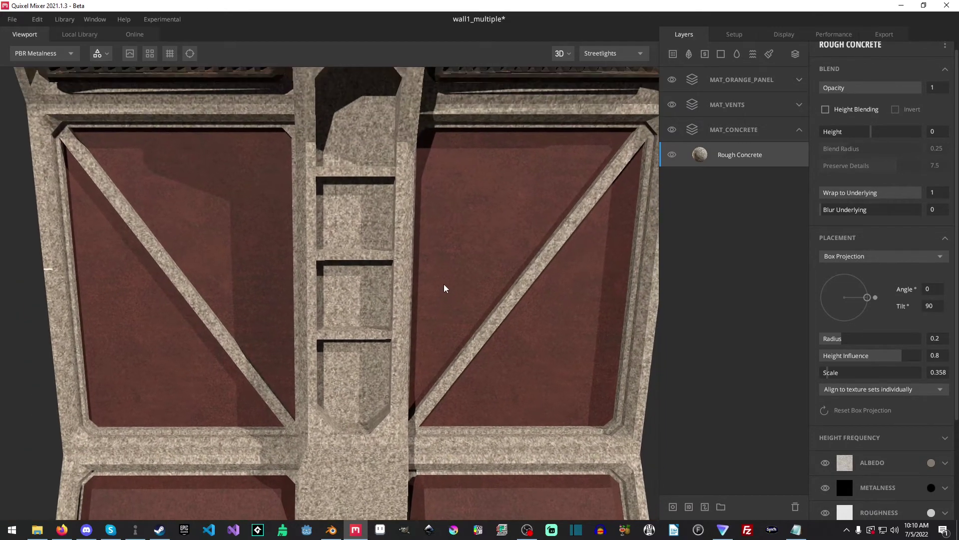
Set the Rough Concrete layer's box projection scale to 1.
double_click(937, 372)
type("1")
key("Return")
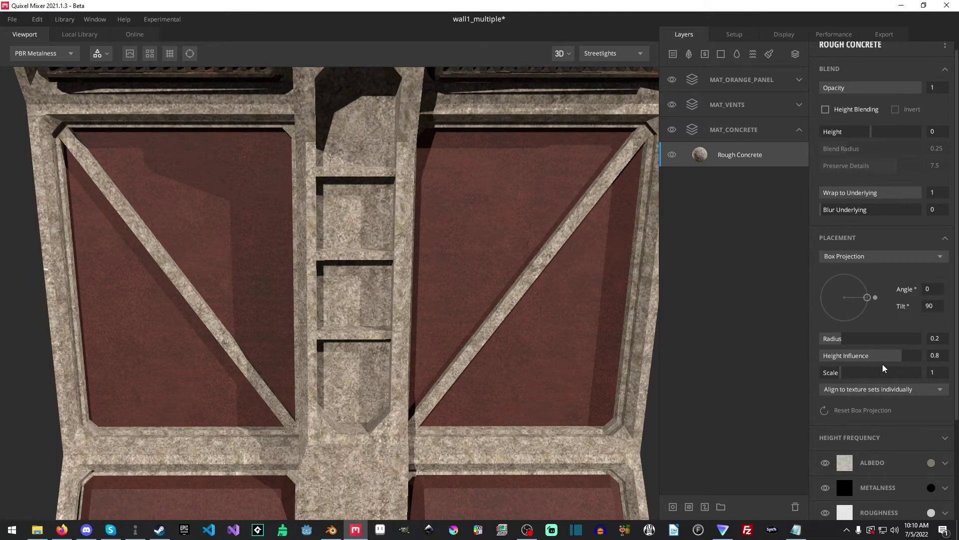
Set the texture export resolution to 1024 px.
scroll(483, 349, "down", 2)
left_click(884, 34)
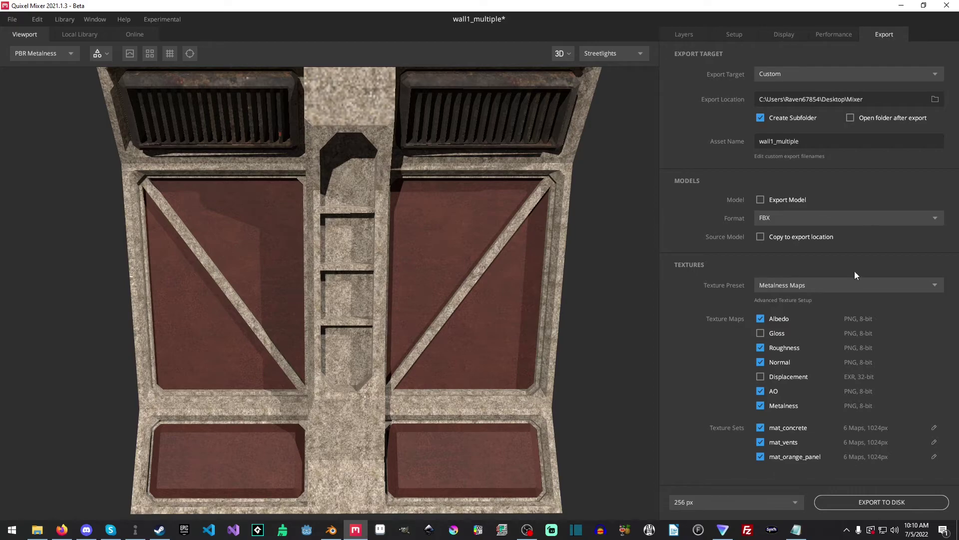
left_click(749, 503)
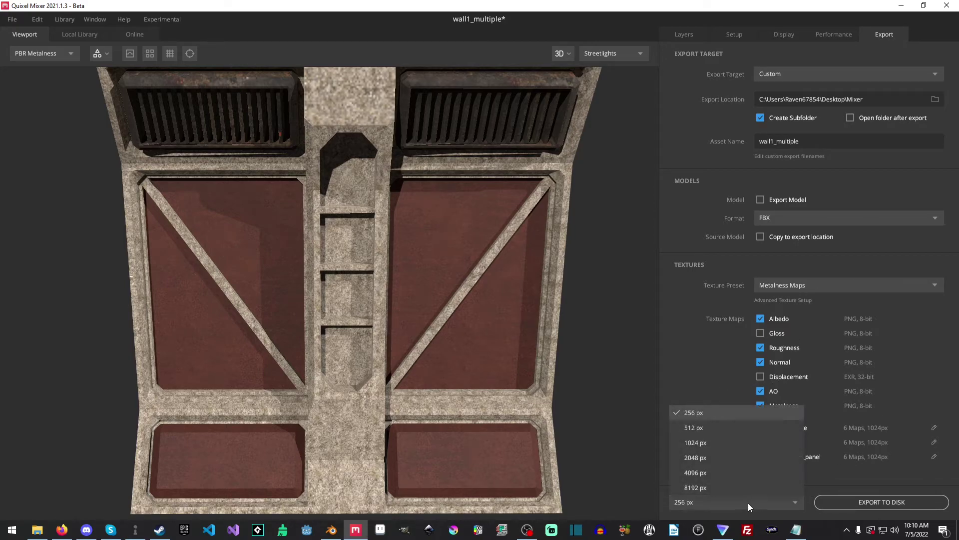
left_click(695, 444)
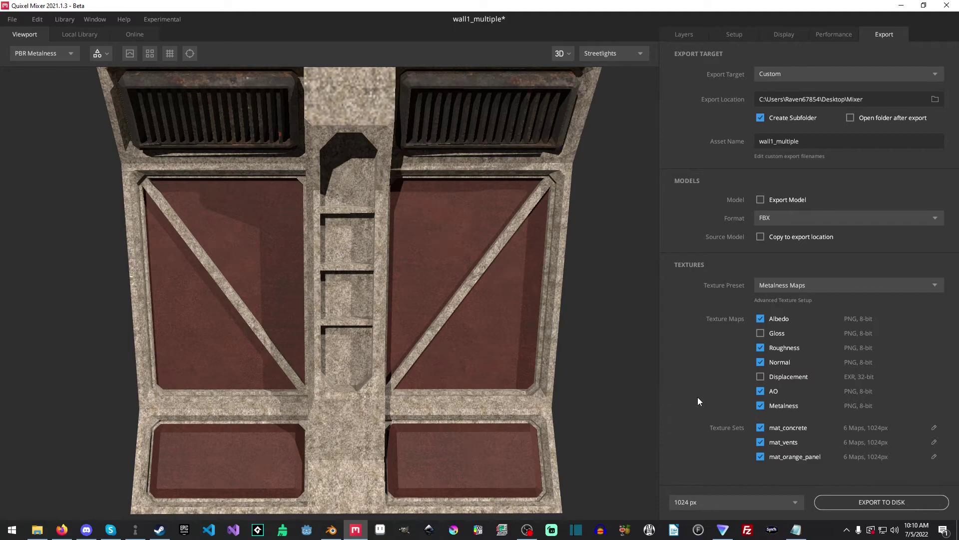
Exclude the mat_vents and mat_orange_panel texture sets from the export and include them again.
left_click(760, 441)
left_click(761, 456)
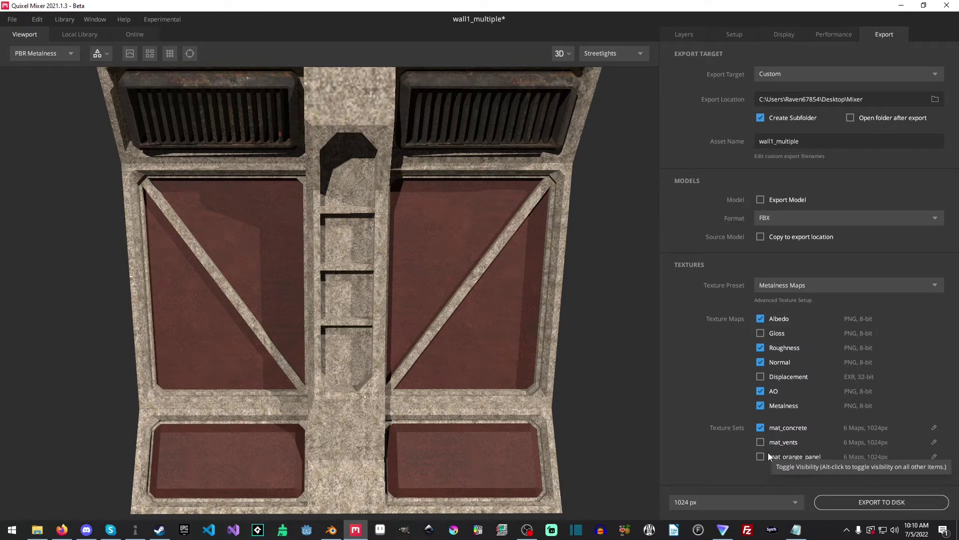
left_click(761, 457)
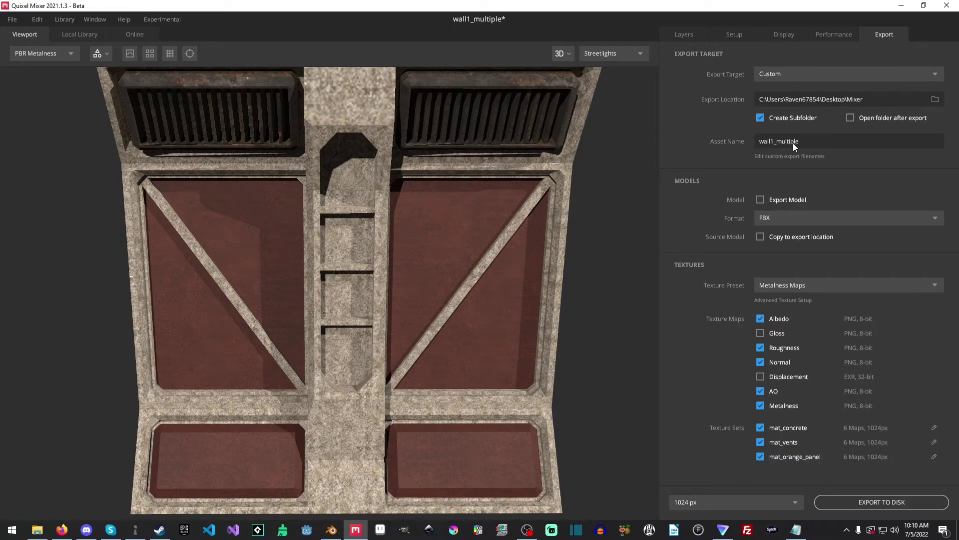
Export the maps of all three texture sets to disk and open the exported wall1_multiple folder in File Explorer.
left_click(912, 505)
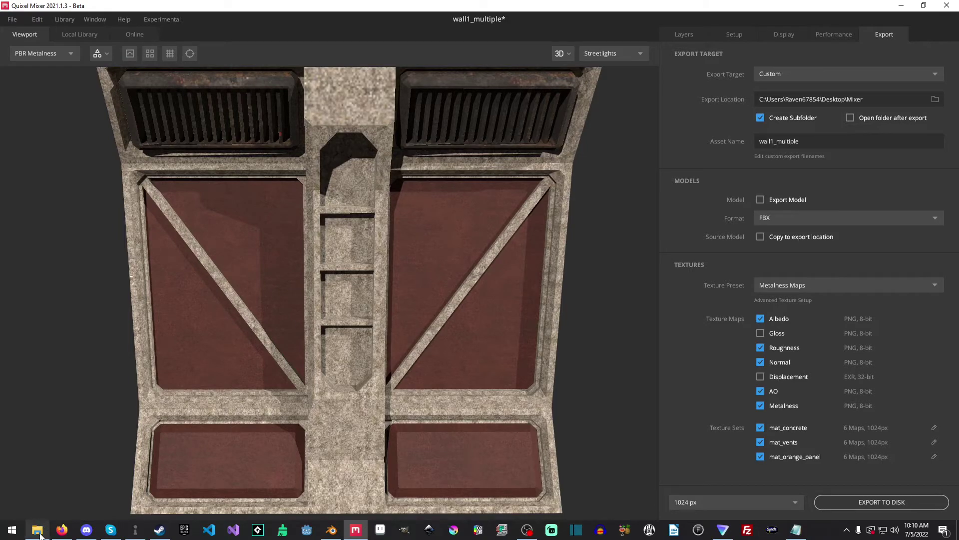
left_click(38, 531)
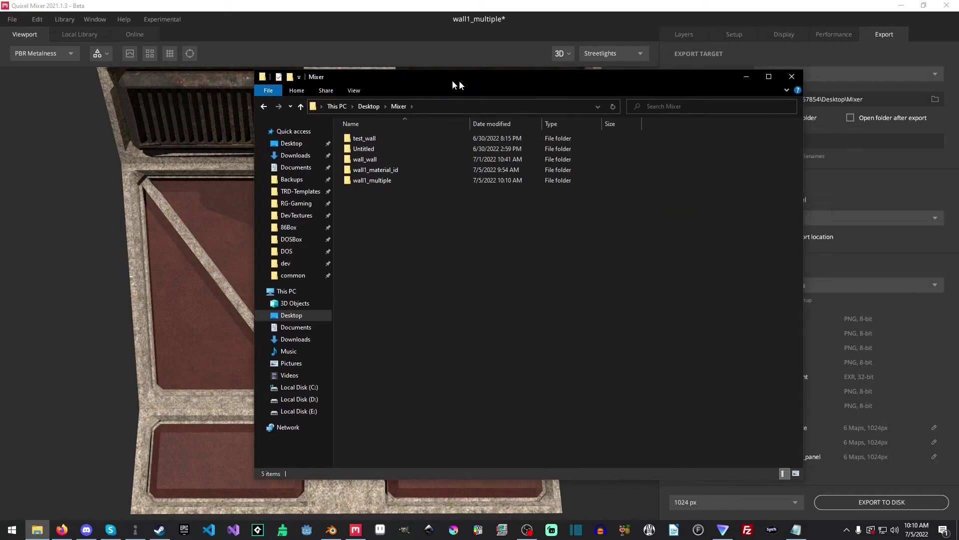
left_click_drag(460, 80, 324, 77)
left_click(247, 174)
double_click(261, 179)
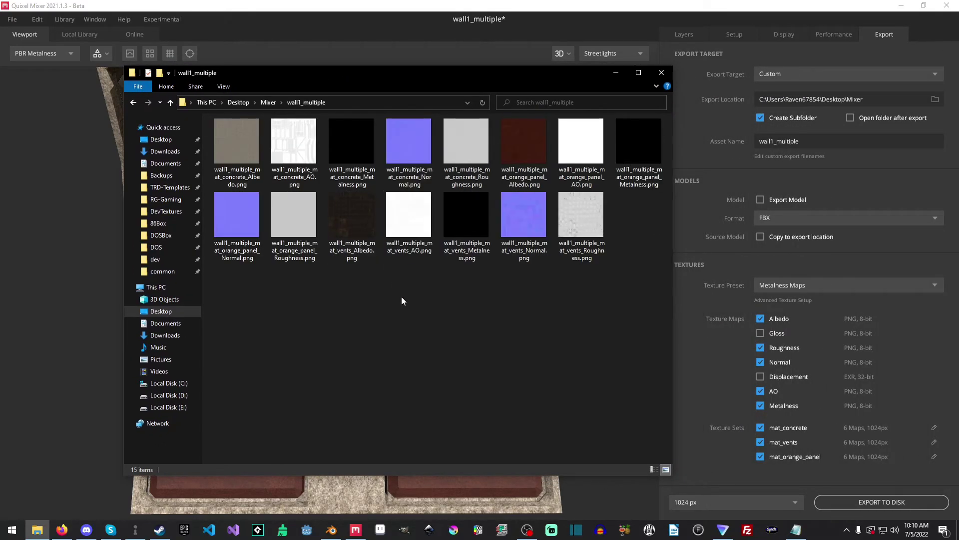